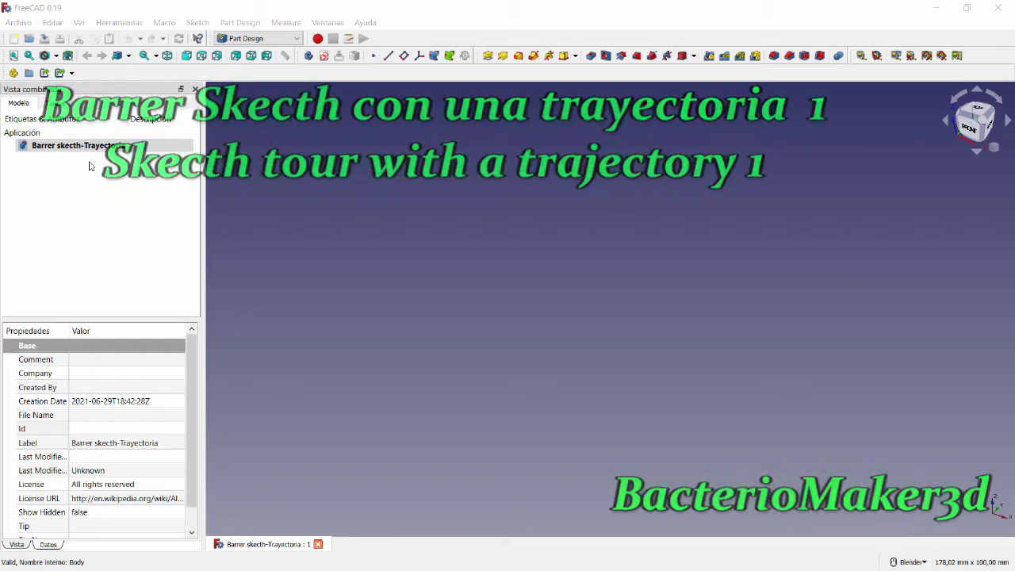
Step: Create a new sketch on XZ_Plane in the Body, then close it and reopen it for editing
{"action": "left_click", "coordinate": [80, 149]}
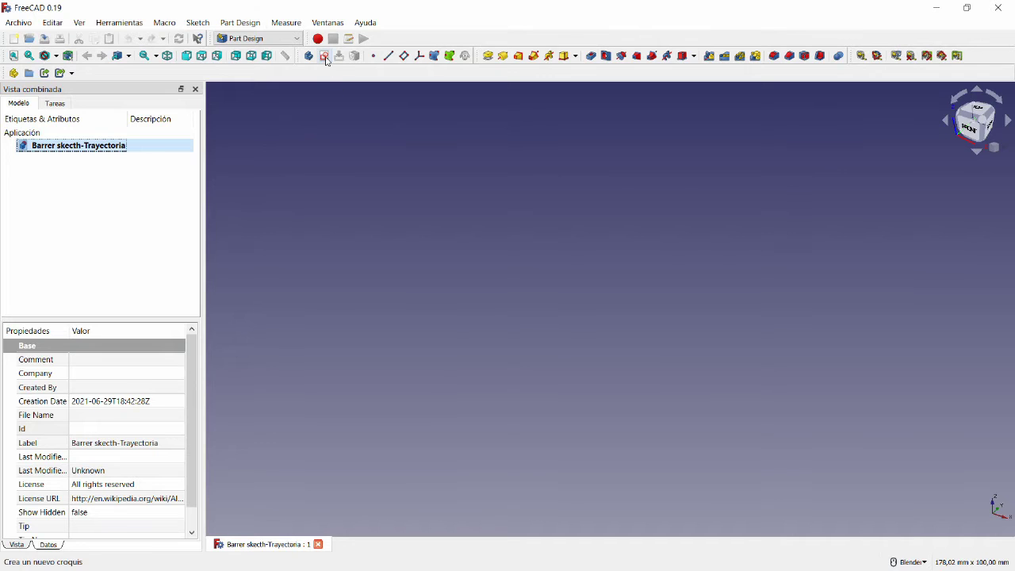
{"action": "left_click", "coordinate": [324, 57]}
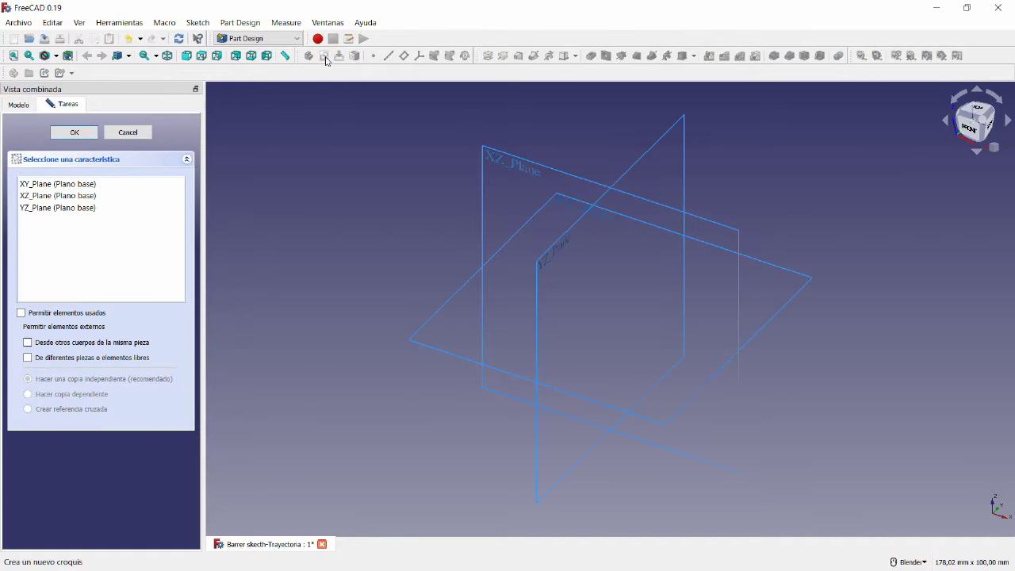
{"action": "left_click", "coordinate": [519, 163]}
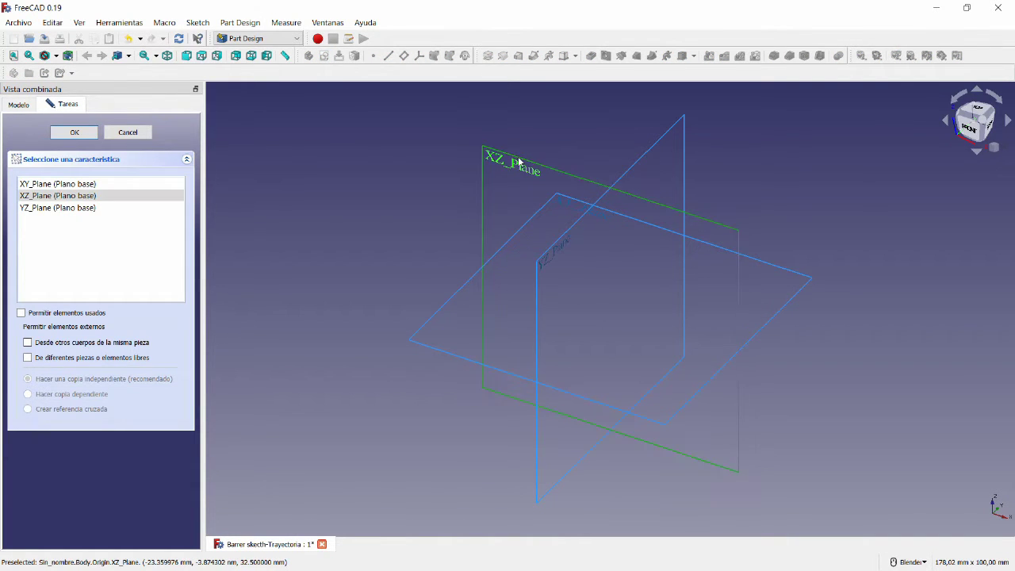
{"action": "left_click", "coordinate": [75, 132]}
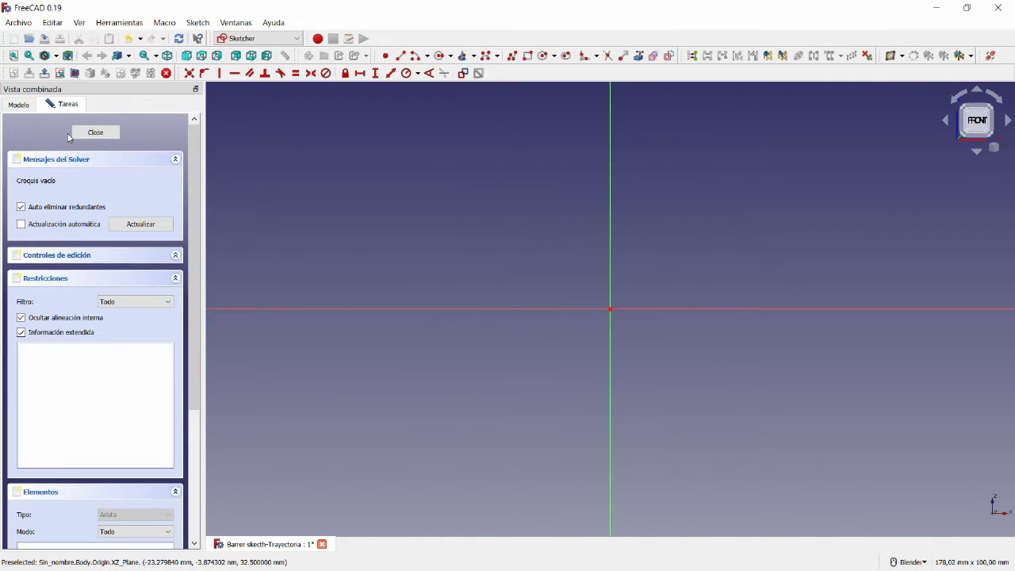
{"action": "left_click", "coordinate": [95, 132]}
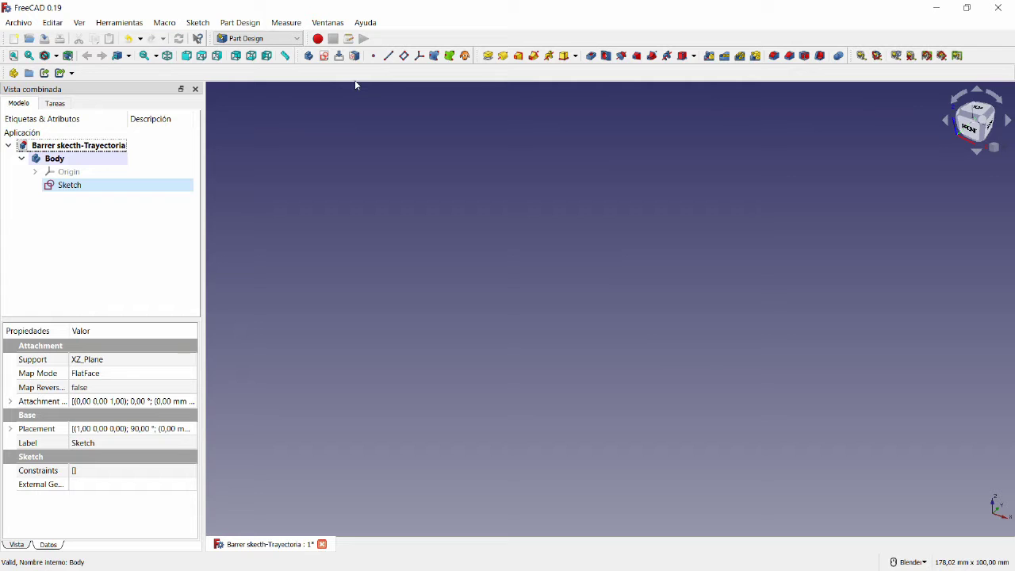
{"action": "double_click", "coordinate": [69, 186]}
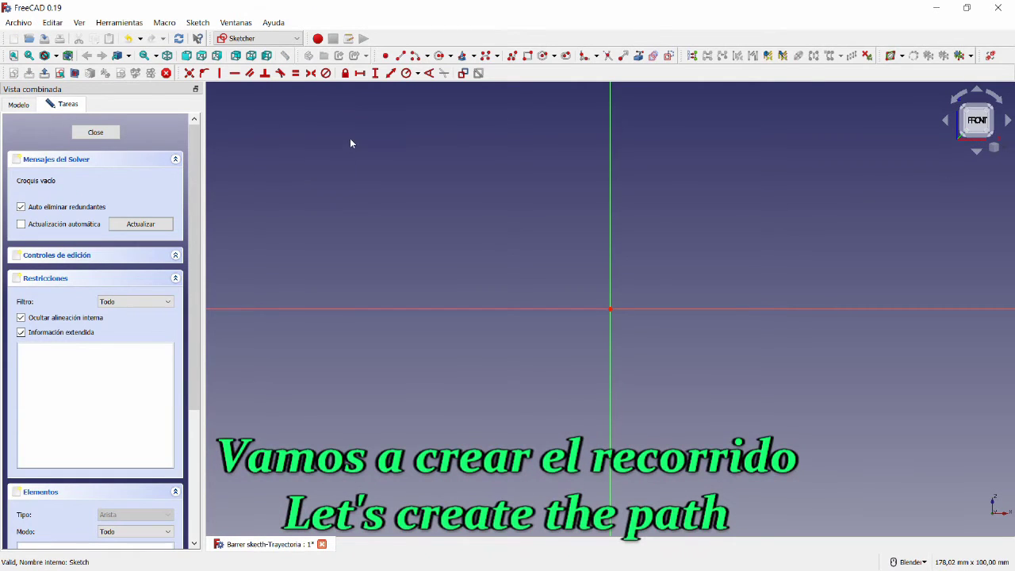
Step: Draw three connected lines as a zigzag path and fillet its lower right corner
{"action": "left_click", "coordinate": [401, 57]}
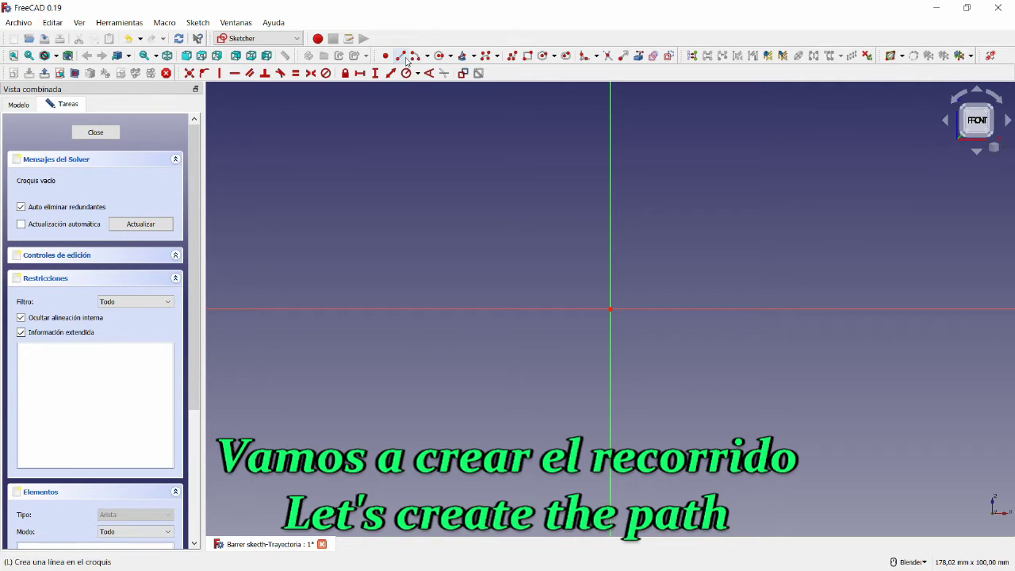
{"action": "left_click", "coordinate": [337, 232]}
{"action": "left_click", "coordinate": [474, 152]}
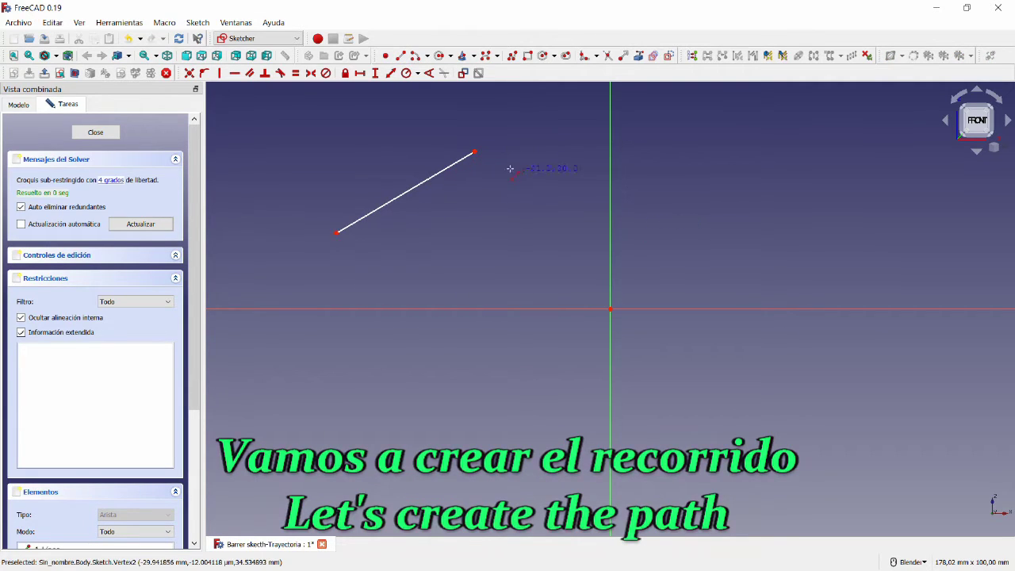
{"action": "left_click", "coordinate": [475, 152]}
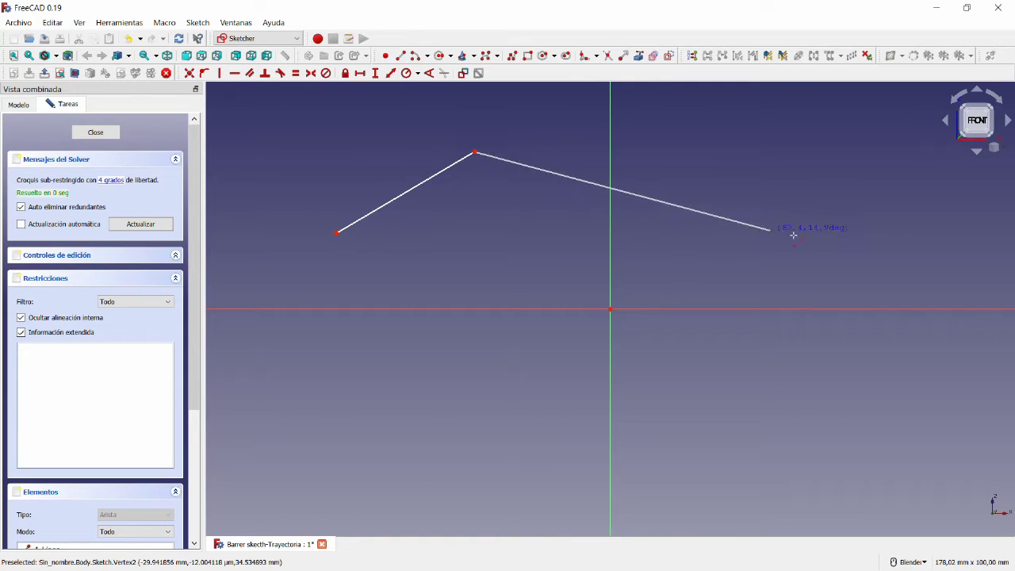
{"action": "left_click", "coordinate": [747, 242]}
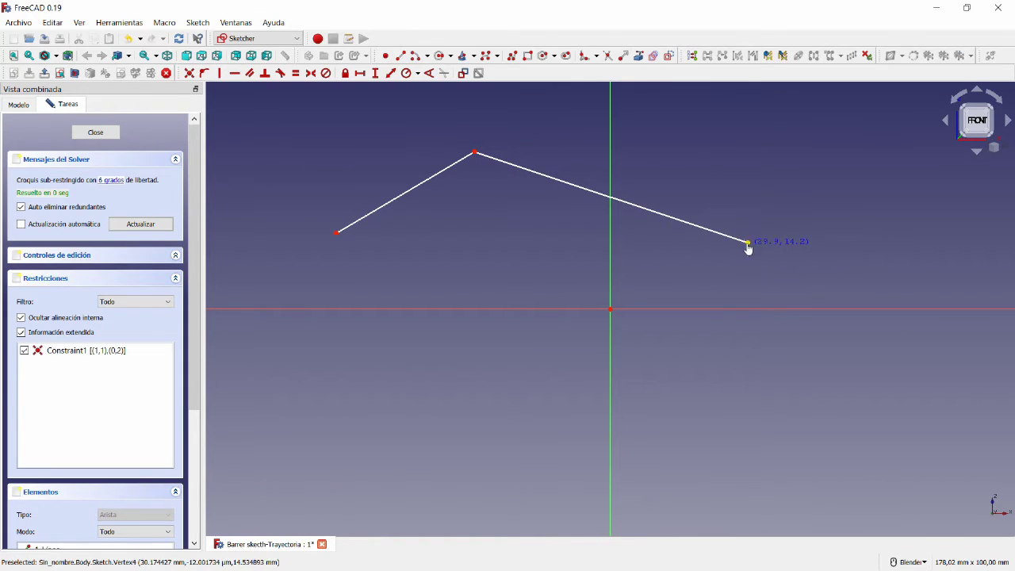
{"action": "left_click", "coordinate": [747, 242]}
{"action": "left_click", "coordinate": [877, 153]}
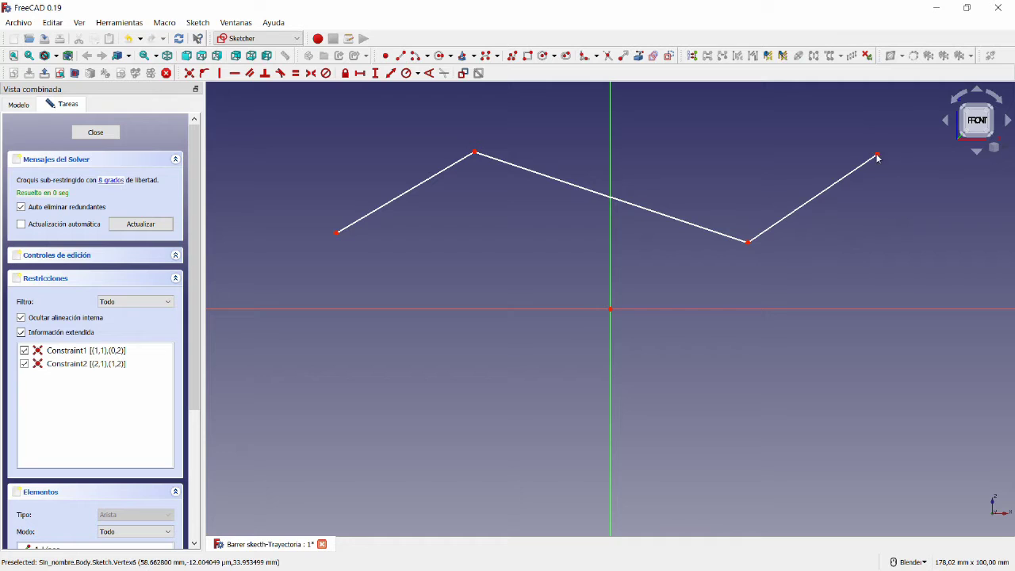
{"action": "left_click", "coordinate": [584, 57]}
{"action": "left_click", "coordinate": [748, 244]}
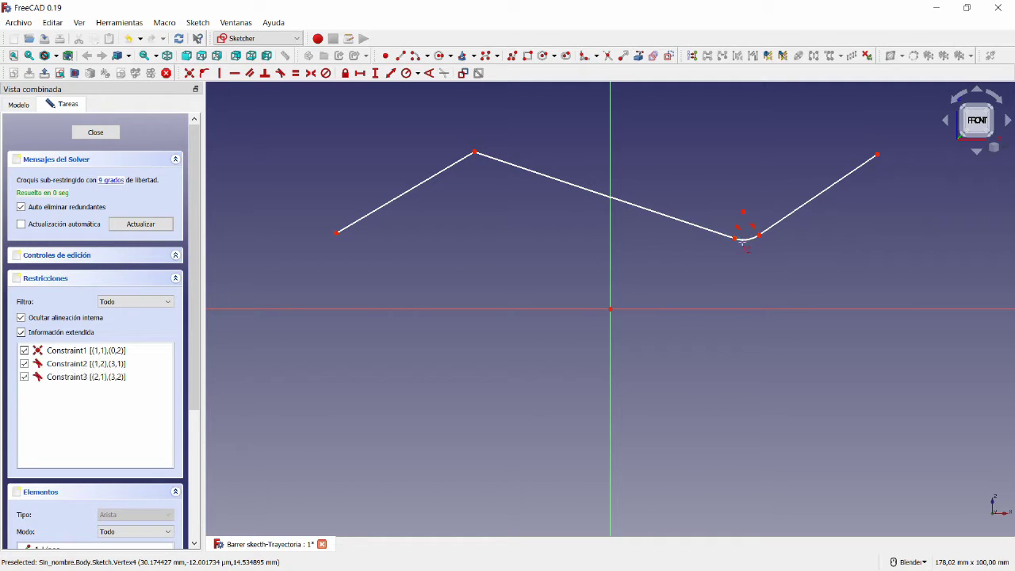
Step: Fillet the upper left corner, lower and widen that bend, and adjust the leftmost line's angle
{"action": "left_click", "coordinate": [473, 150]}
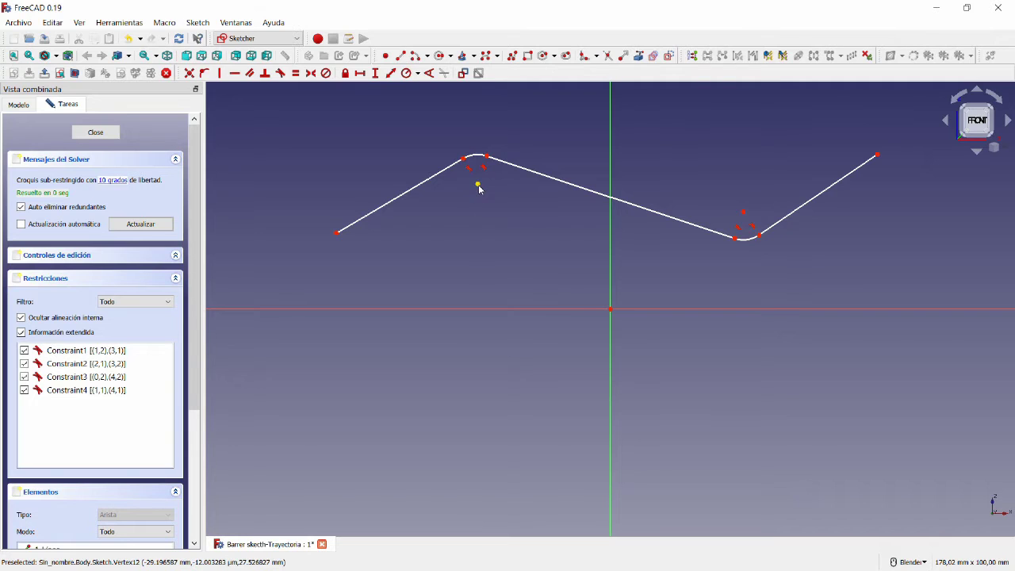
{"action": "left_click_drag", "start_coordinate": [478, 184], "coordinate": [477, 230]}
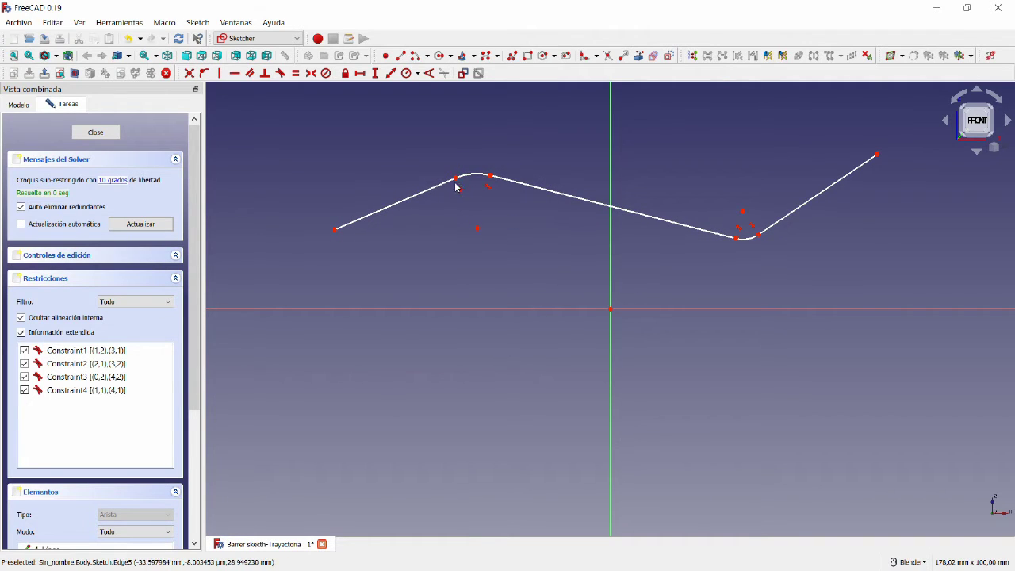
{"action": "left_click_drag", "start_coordinate": [455, 179], "coordinate": [413, 178]}
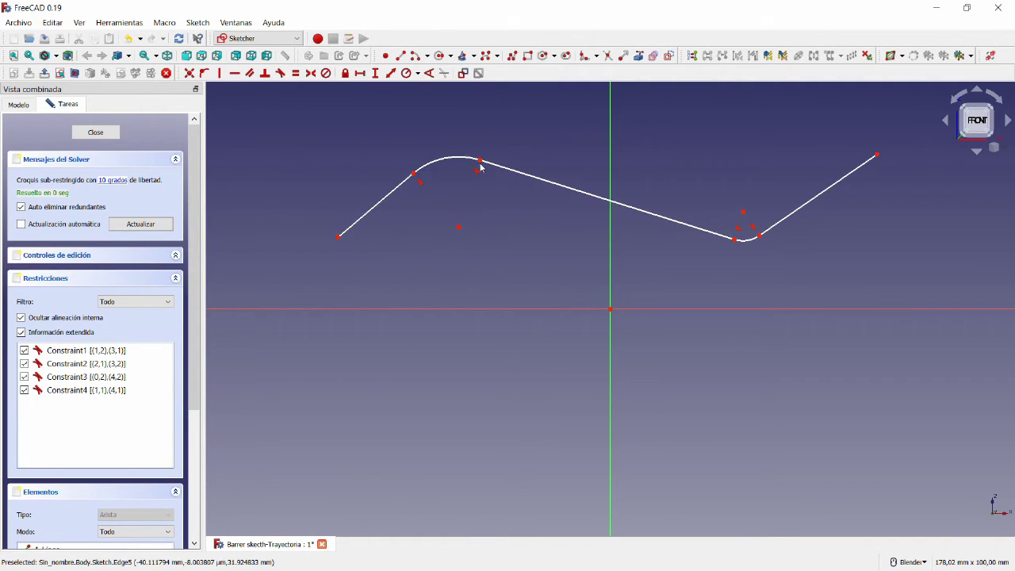
{"action": "left_click_drag", "start_coordinate": [480, 163], "coordinate": [503, 160]}
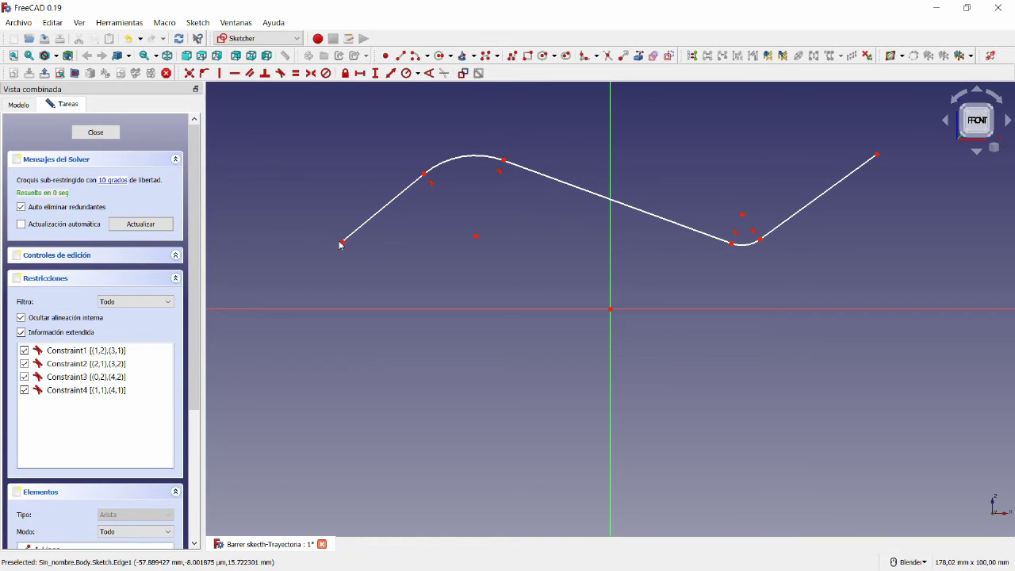
{"action": "left_click_drag", "start_coordinate": [341, 241], "coordinate": [332, 239]}
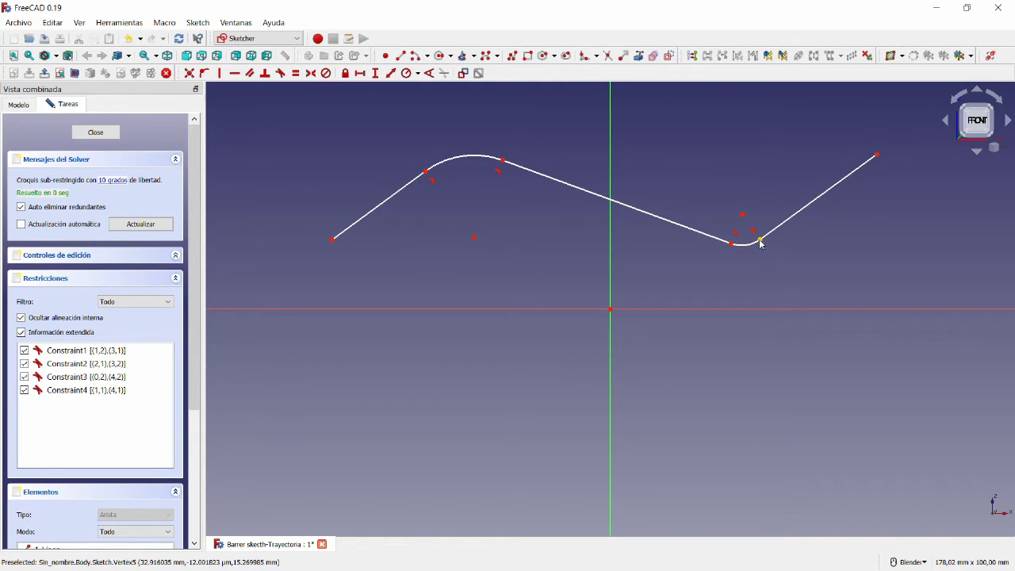
Step: Reshape the lower fillet into a broader bend and close the path sketch
{"action": "left_click_drag", "start_coordinate": [745, 220], "coordinate": [742, 152]}
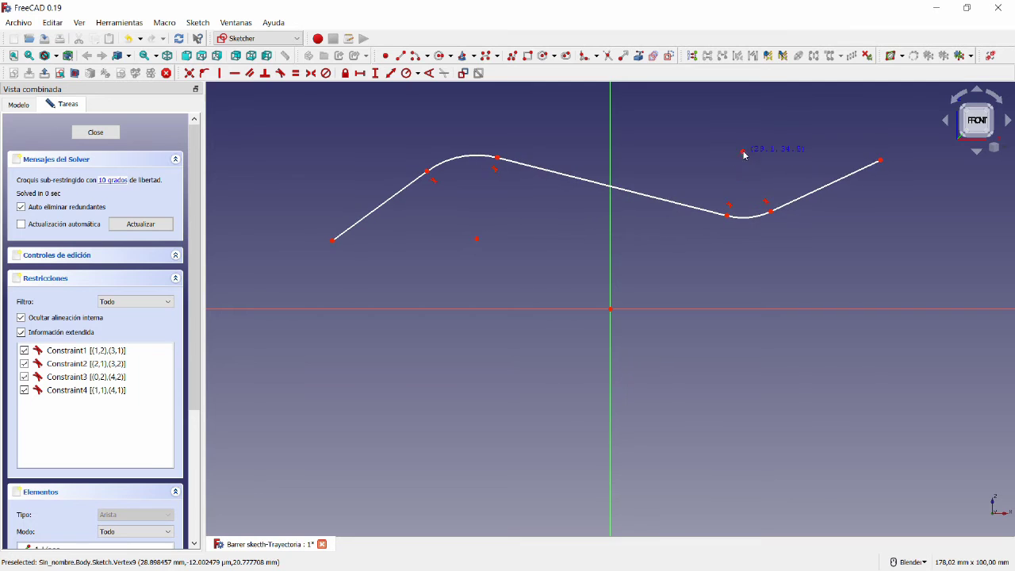
{"action": "left_click_drag", "start_coordinate": [771, 214], "coordinate": [825, 224]}
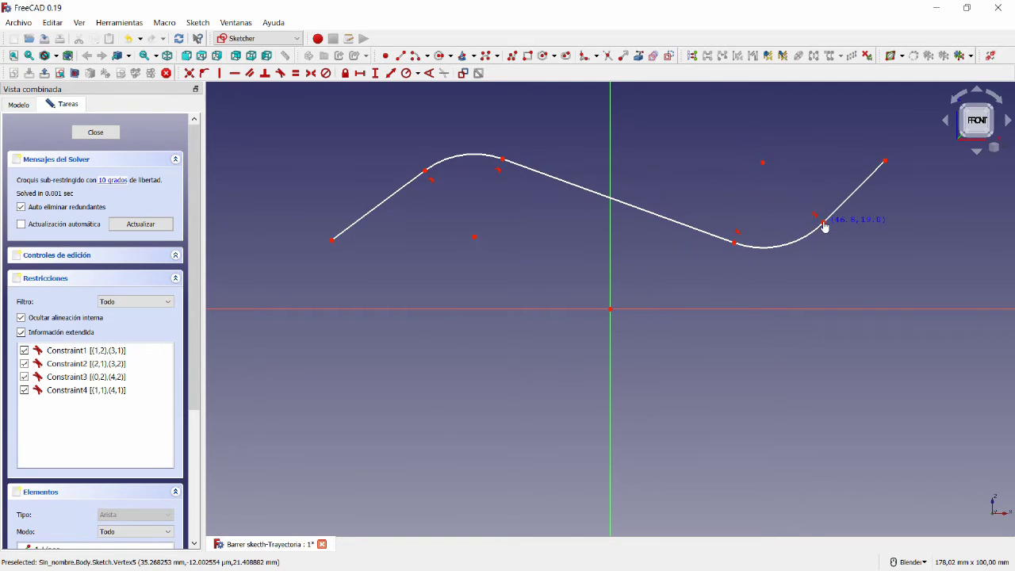
{"action": "left_click", "coordinate": [96, 133]}
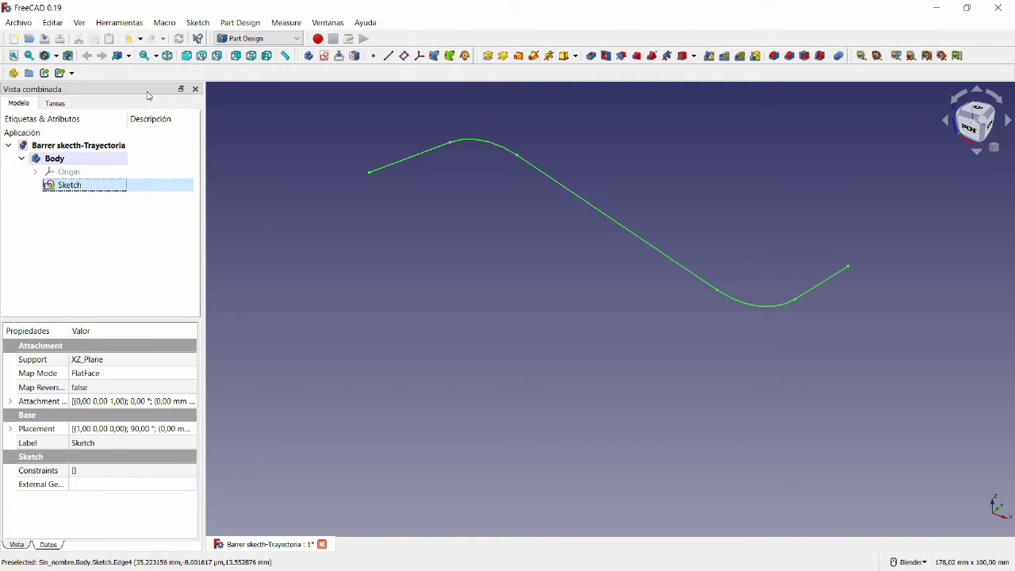
Step: Create a new sketch in the Body attached to YZ_Plane for the tube profile
{"action": "key", "text": "Up"}
{"action": "key", "text": "Up"}
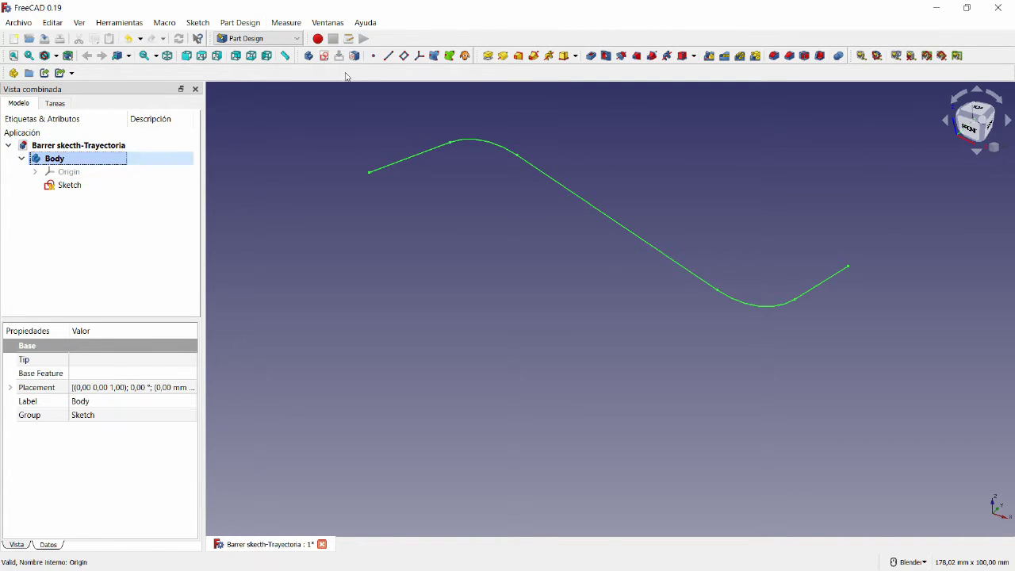
{"action": "left_click", "coordinate": [324, 55]}
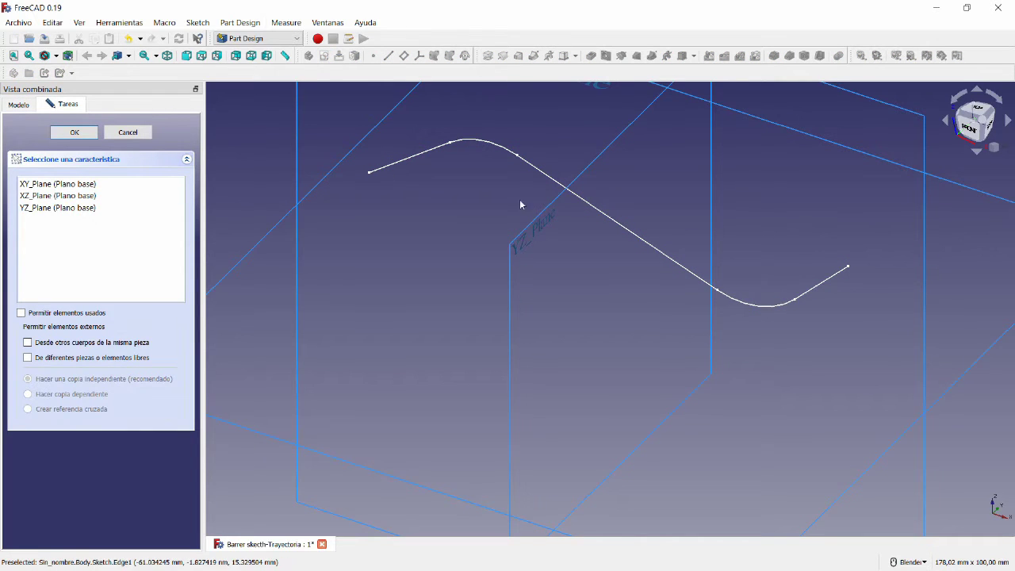
{"action": "scroll", "coordinate": [421, 268], "scroll_direction": "down", "scroll_amount": 5}
{"action": "middle_click_drag", "start_coordinate": [449, 277], "coordinate": [370, 269]}
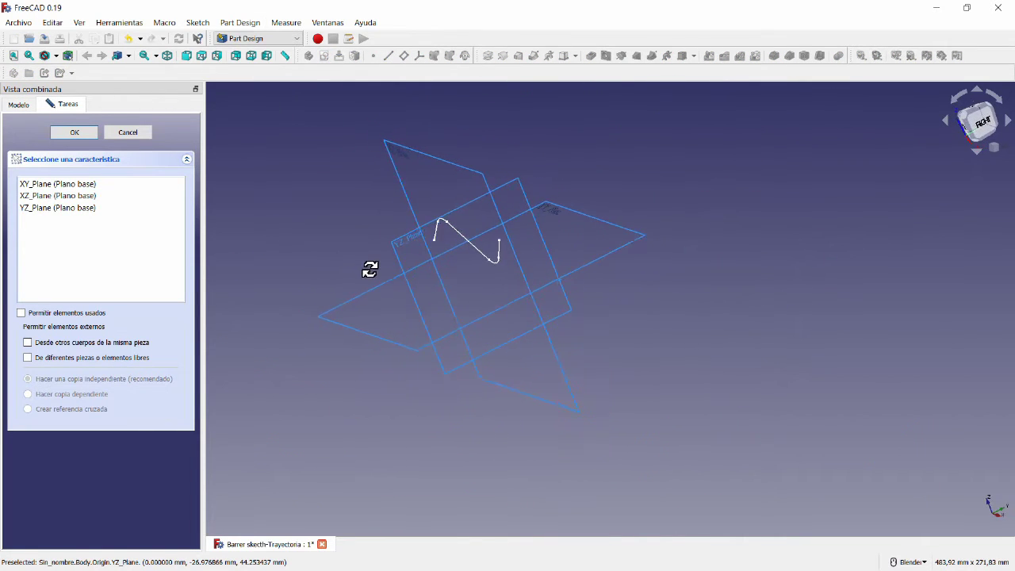
{"action": "left_click", "coordinate": [57, 208]}
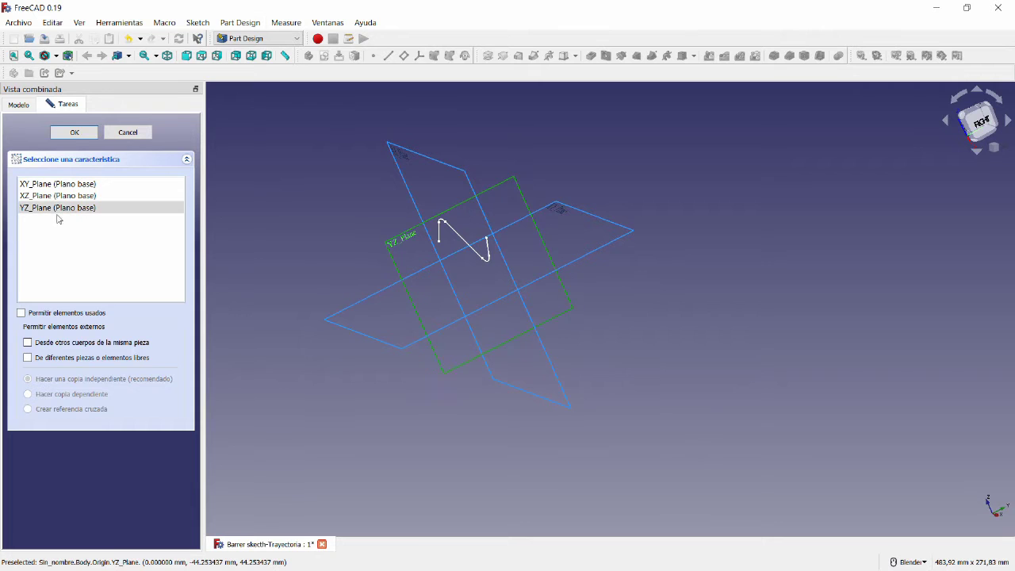
{"action": "left_click", "coordinate": [74, 134]}
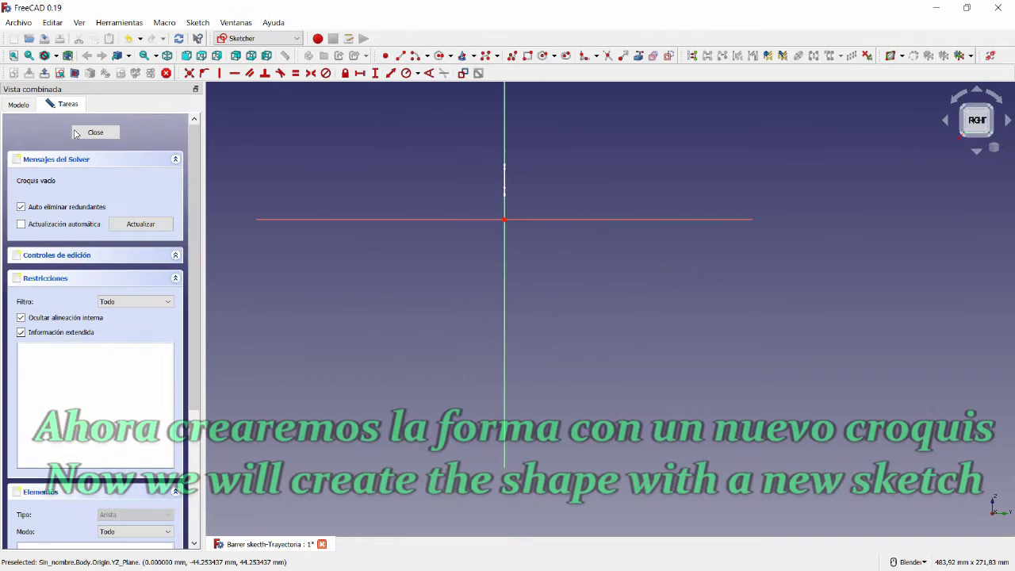
Step: Draw a small circle centred on the vertical axis above the origin and close Sketch001
{"action": "scroll", "coordinate": [477, 154], "scroll_direction": "up", "scroll_amount": 5}
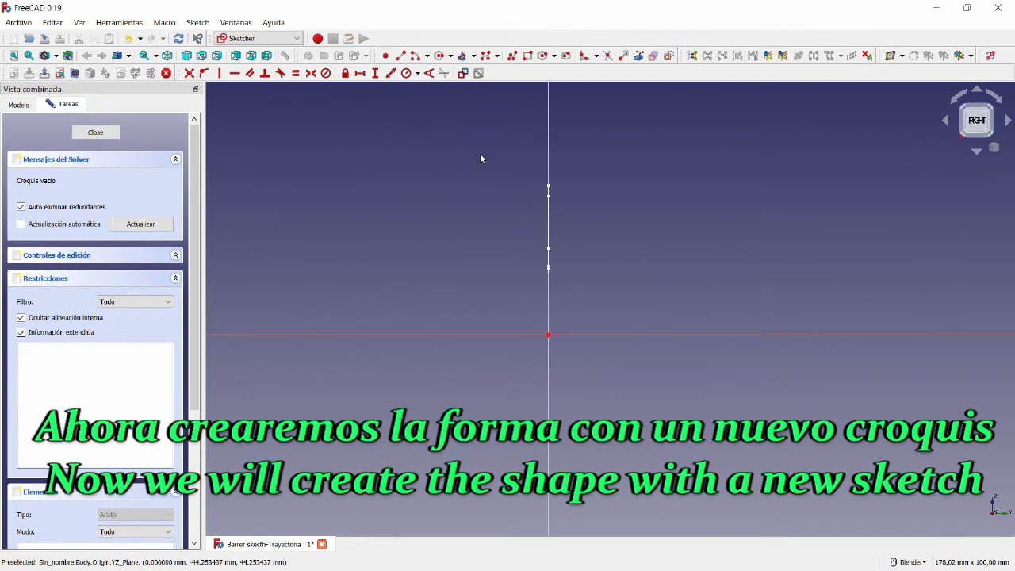
{"action": "left_click", "coordinate": [439, 55]}
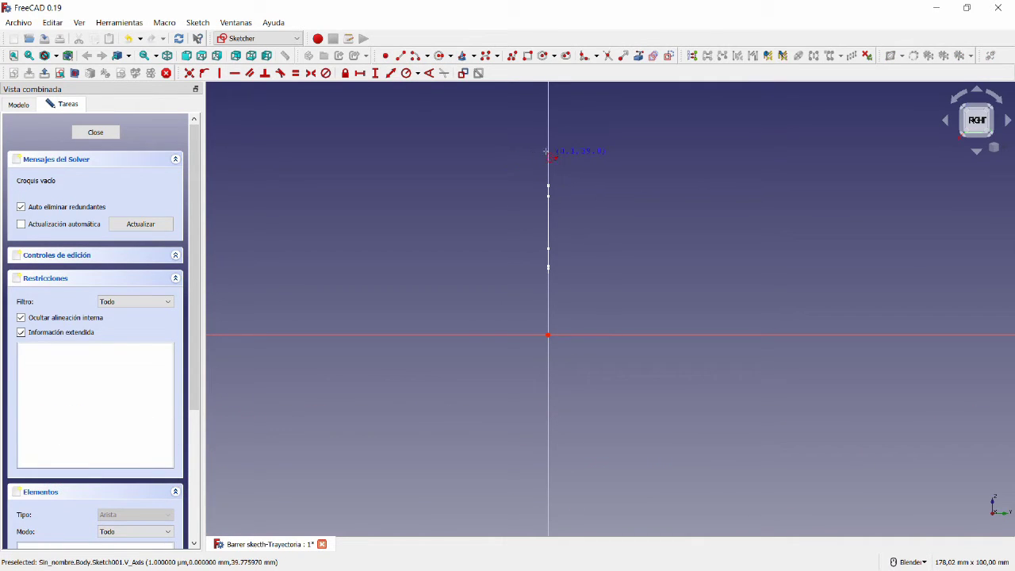
{"action": "left_click", "coordinate": [547, 153]}
{"action": "left_click", "coordinate": [557, 165]}
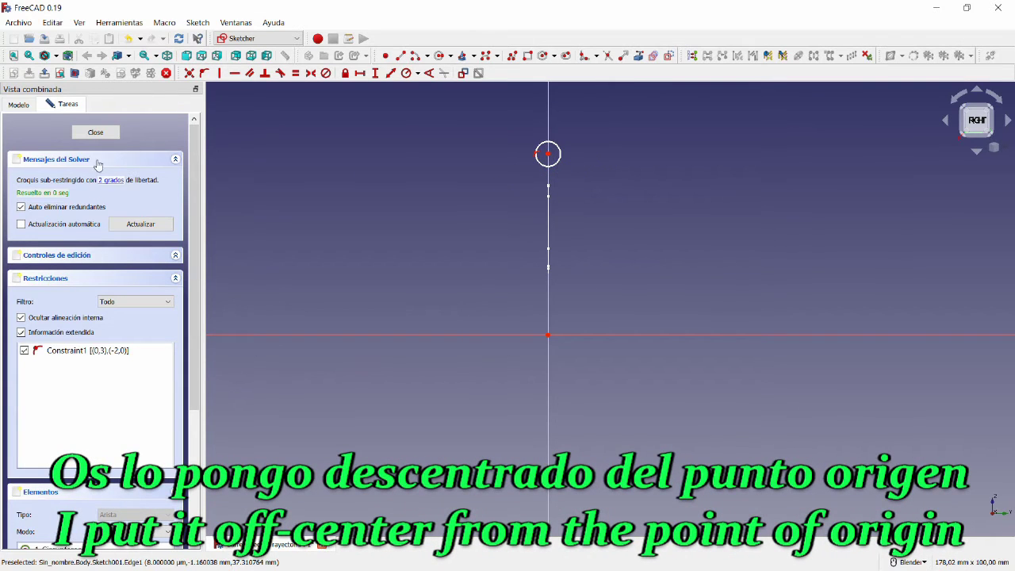
{"action": "left_click", "coordinate": [96, 134]}
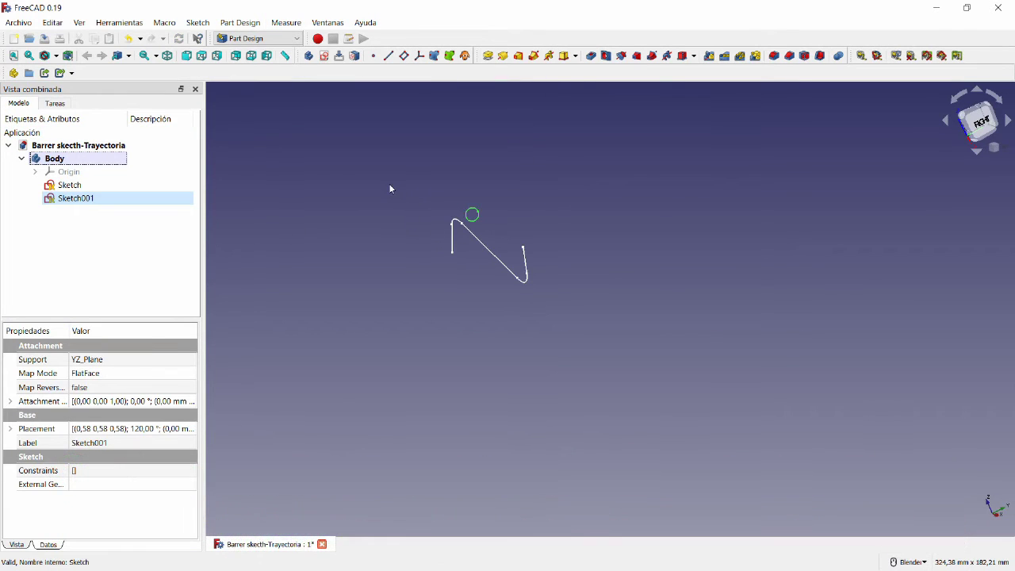
Step: Select the path Sketch together with the circle Sketch001 in the model tree
{"action": "scroll", "coordinate": [453, 188], "scroll_direction": "up", "scroll_amount": 3}
{"action": "scroll", "coordinate": [467, 210], "scroll_direction": "up", "scroll_amount": 1}
{"action": "middle_click_drag", "start_coordinate": [468, 211], "coordinate": [526, 216]}
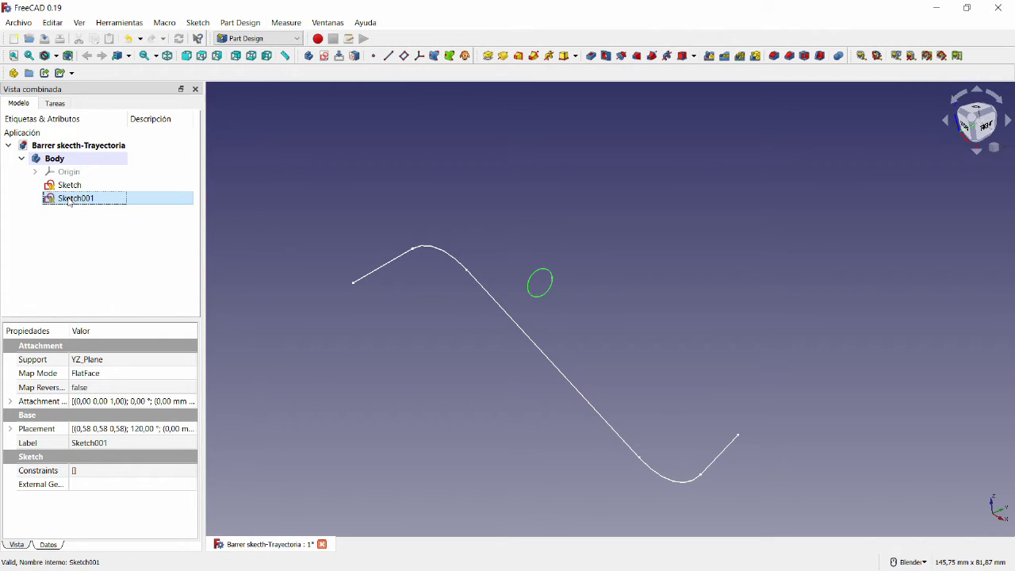
{"action": "left_click", "coordinate": [66, 188], "text": "ctrl"}
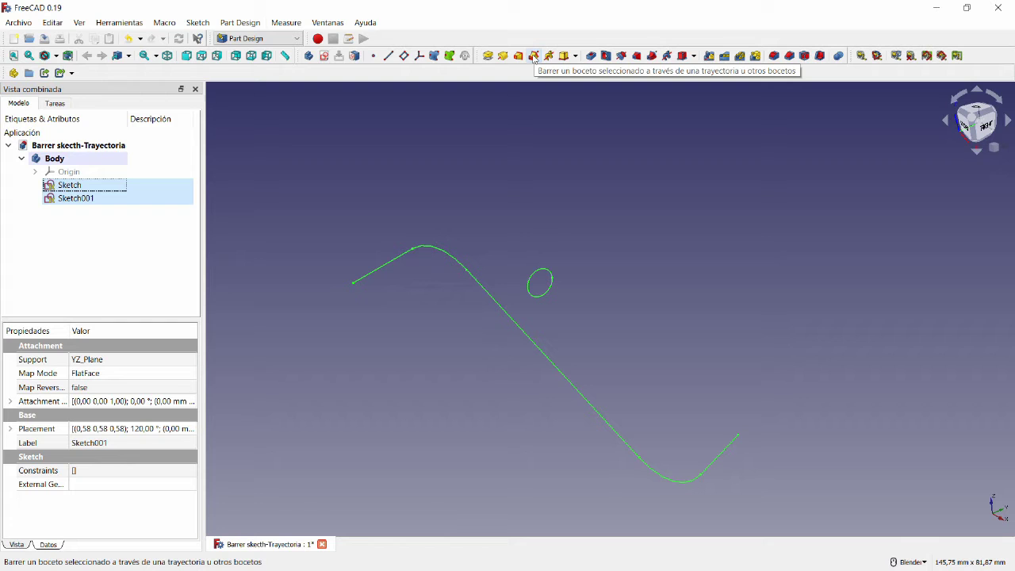
Step: Start an Additive Pipe and review its Perfil (Sketch001) and Trayectoria (Sketch) fields
{"action": "left_click", "coordinate": [533, 57]}
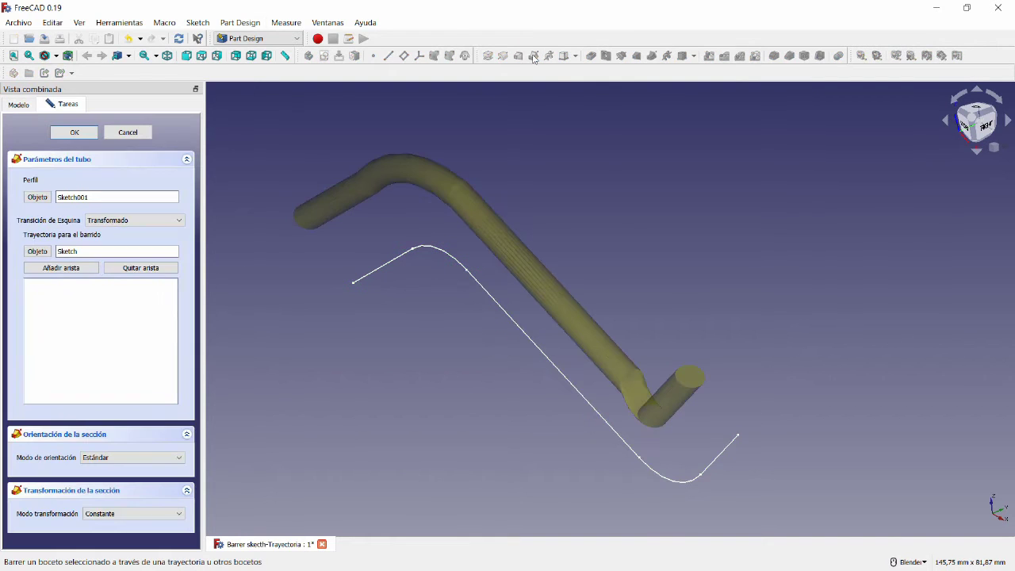
{"action": "middle_click_drag", "start_coordinate": [632, 333], "coordinate": [699, 346]}
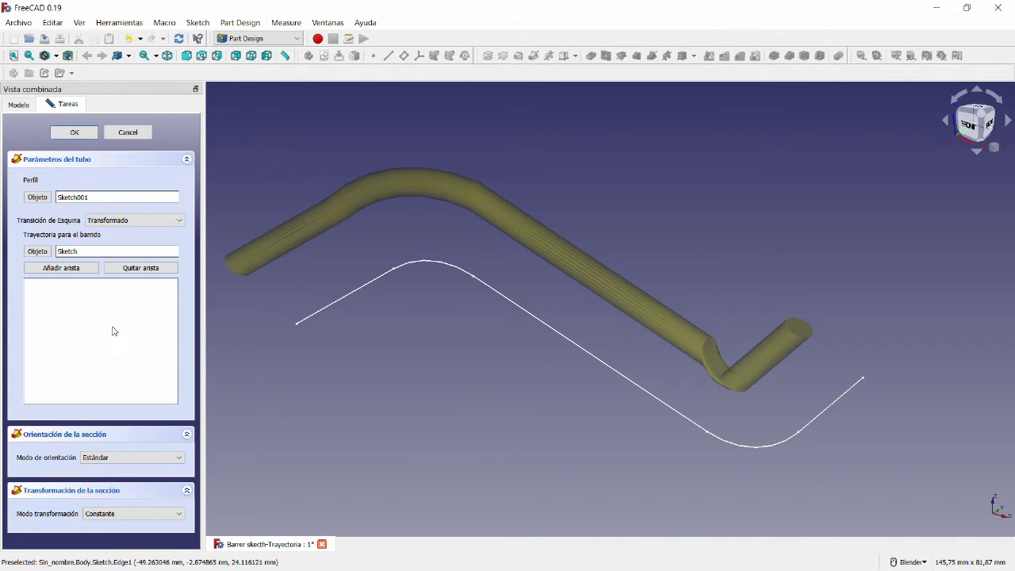
{"action": "left_click", "coordinate": [42, 200]}
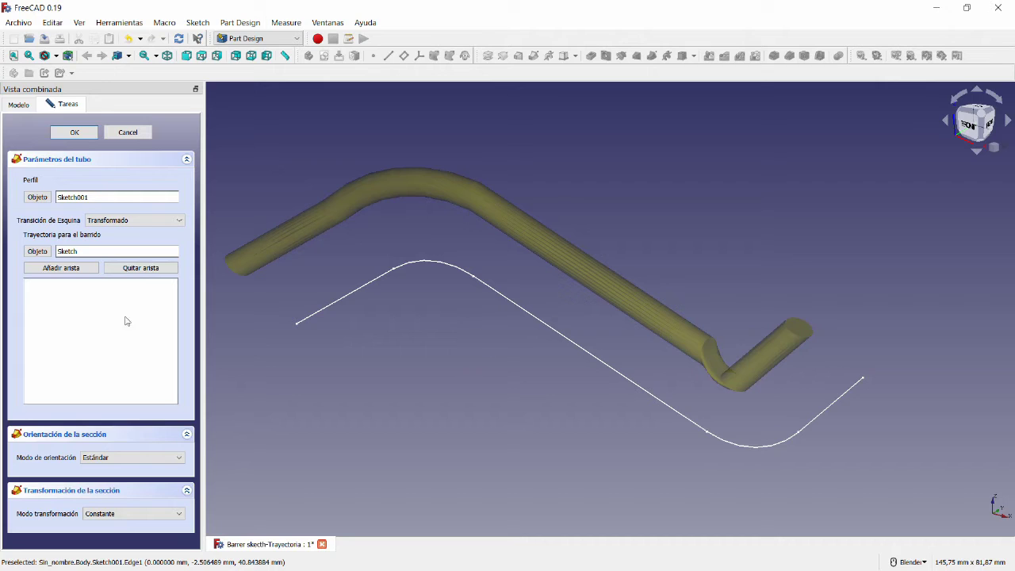
{"action": "left_click", "coordinate": [40, 250]}
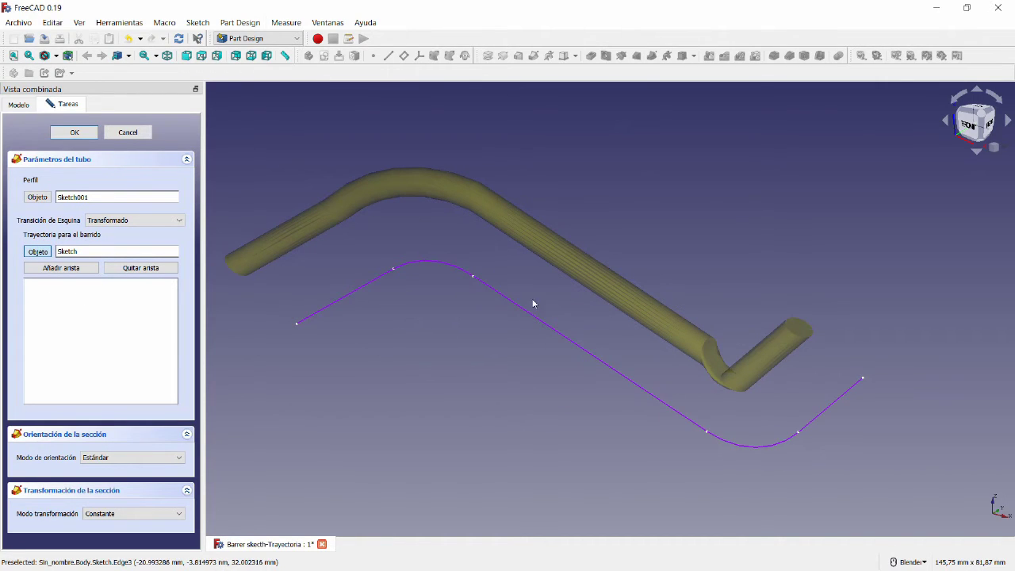
Step: Add path edges Edge5, Edge4, Edge3, Edge2 and Edge1 to the sweep's path
{"action": "left_click", "coordinate": [827, 411]}
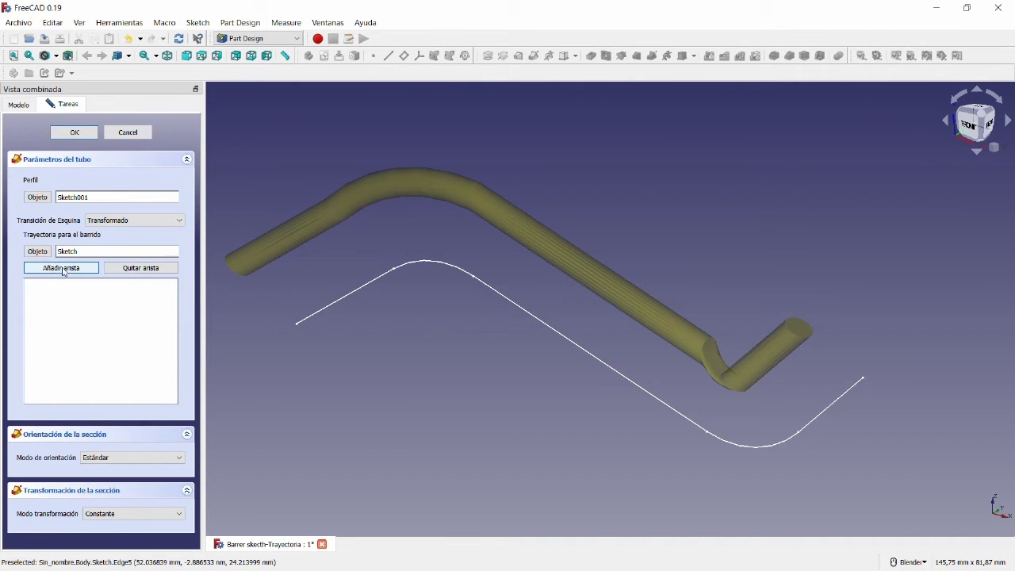
{"action": "left_click", "coordinate": [61, 272]}
{"action": "left_click", "coordinate": [837, 406]}
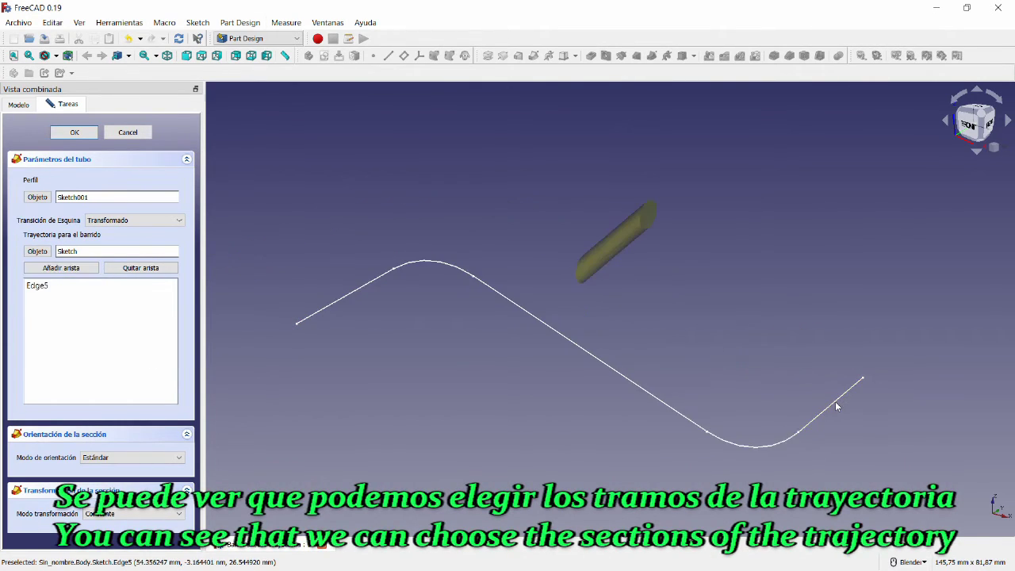
{"action": "left_click", "coordinate": [44, 271]}
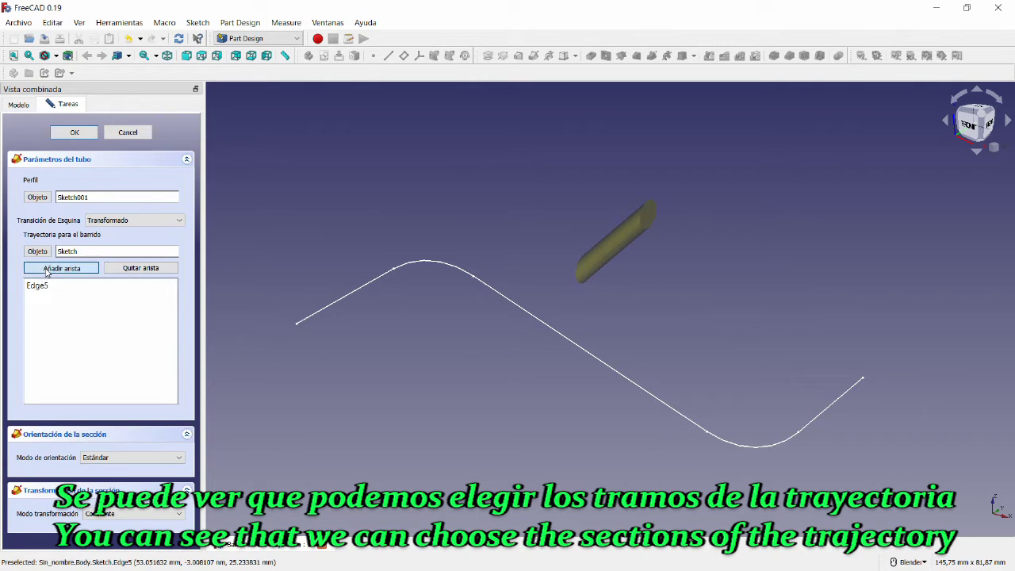
{"action": "left_click", "coordinate": [755, 449]}
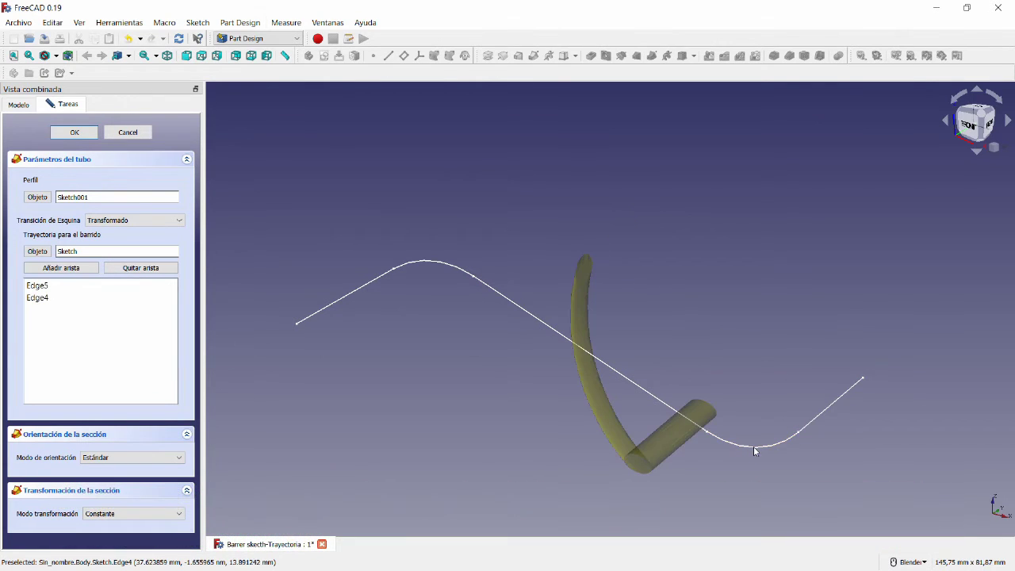
{"action": "left_click", "coordinate": [46, 271]}
{"action": "left_click", "coordinate": [46, 271]}
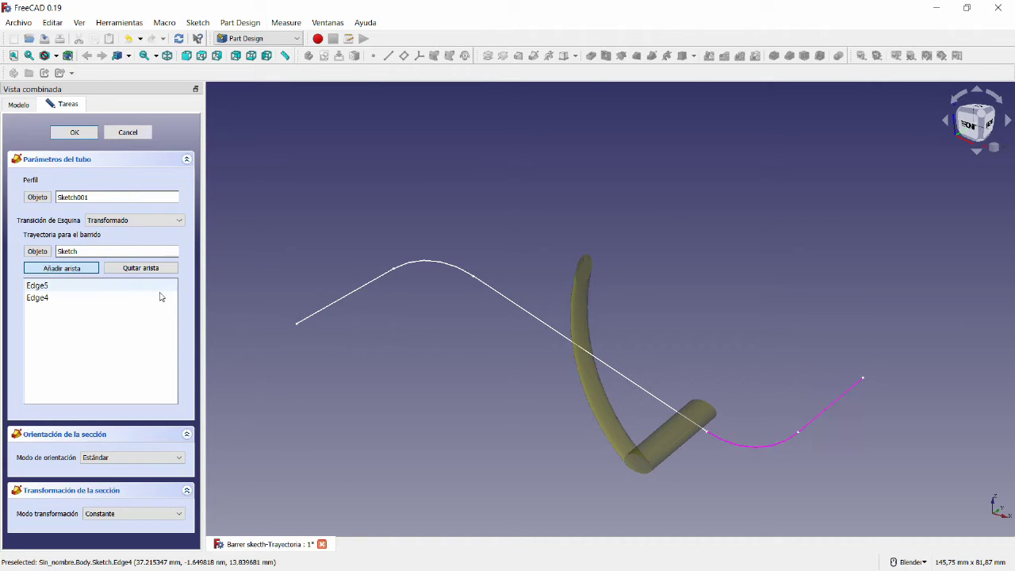
{"action": "left_click", "coordinate": [640, 389]}
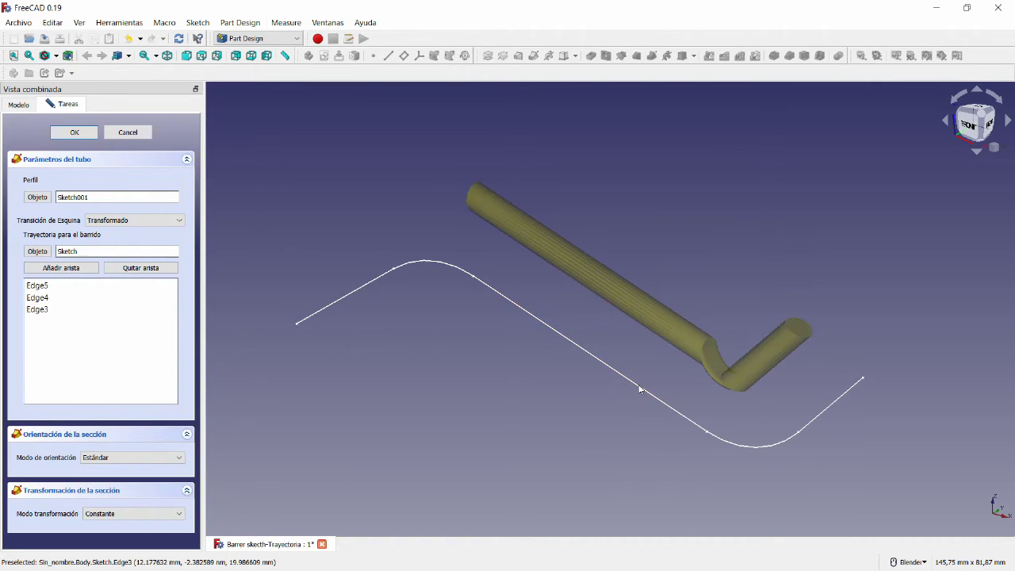
{"action": "left_click", "coordinate": [44, 273]}
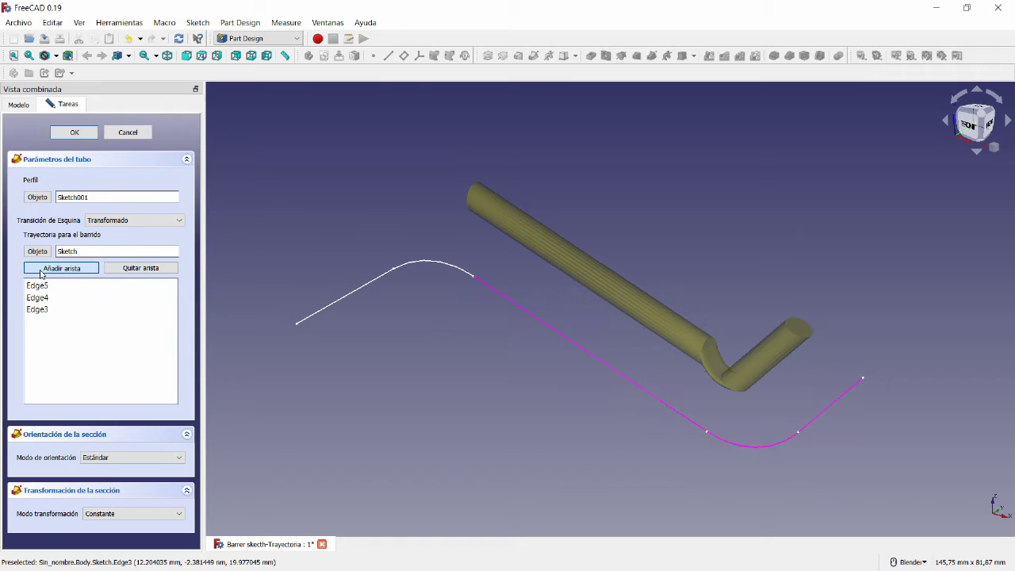
{"action": "left_click", "coordinate": [434, 267]}
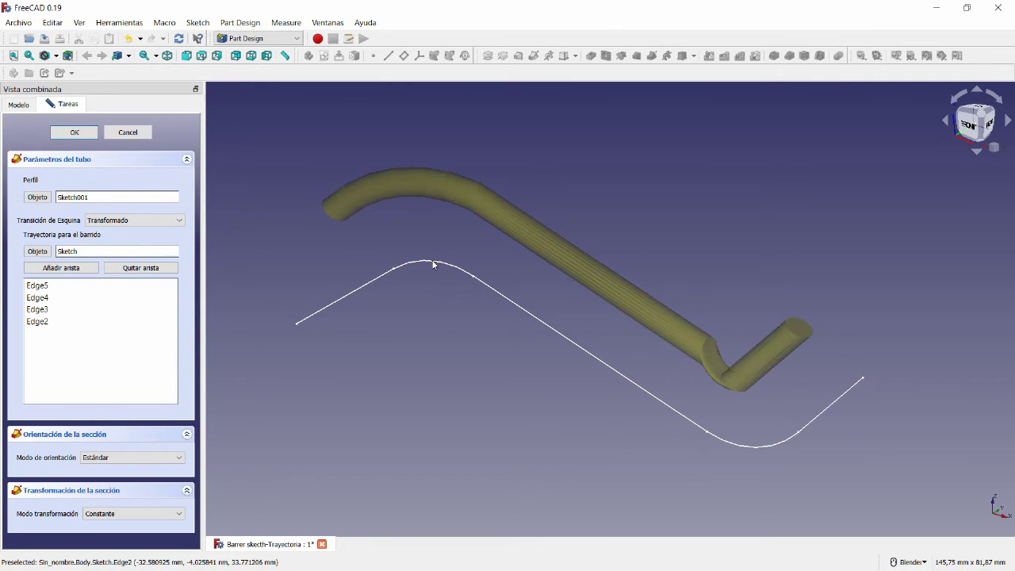
{"action": "left_click", "coordinate": [74, 273]}
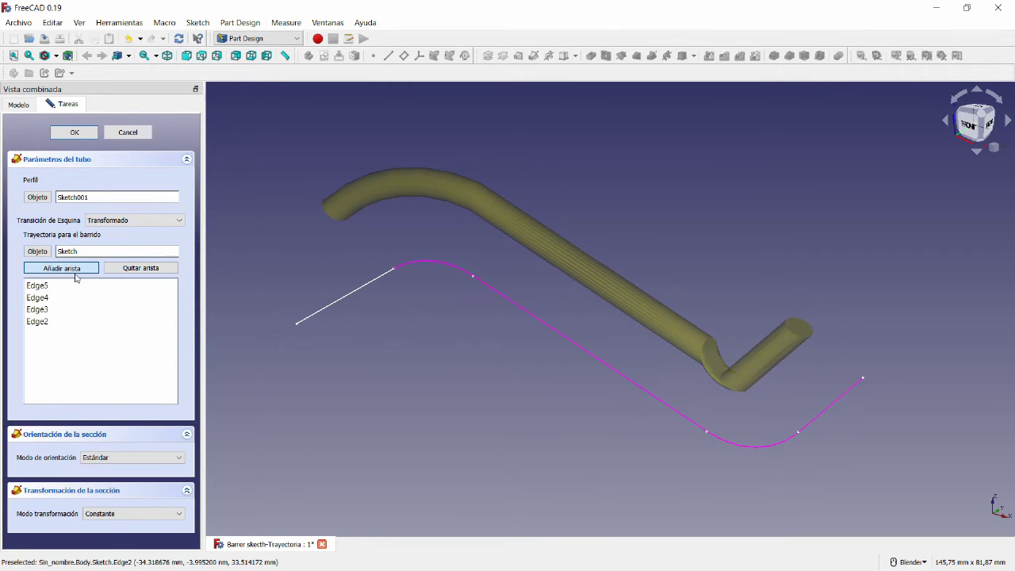
{"action": "left_click", "coordinate": [335, 306]}
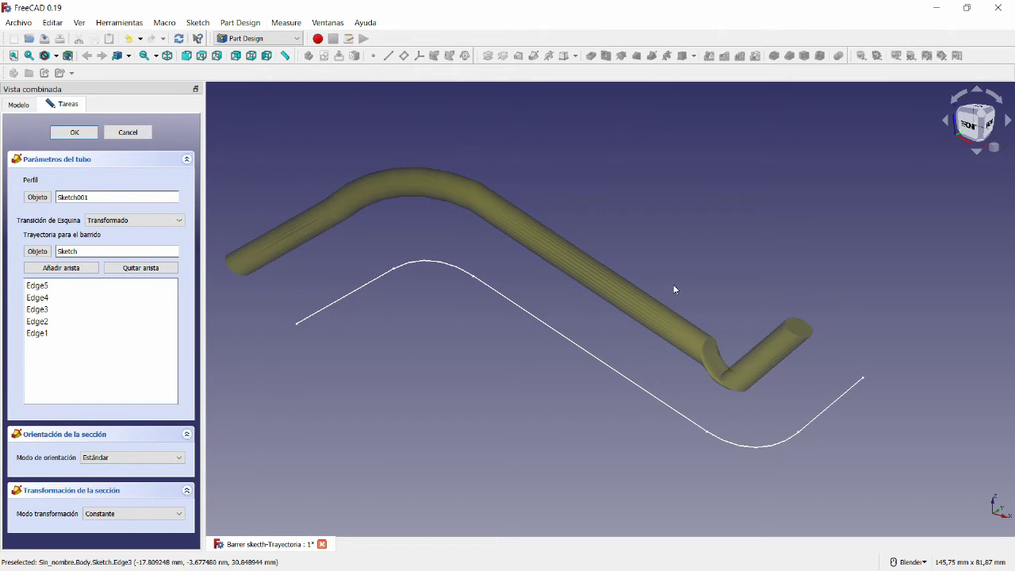
Step: Set the sweep's Modo de orientación to Fijo and inspect the untwisted tube
{"action": "left_click", "coordinate": [96, 458]}
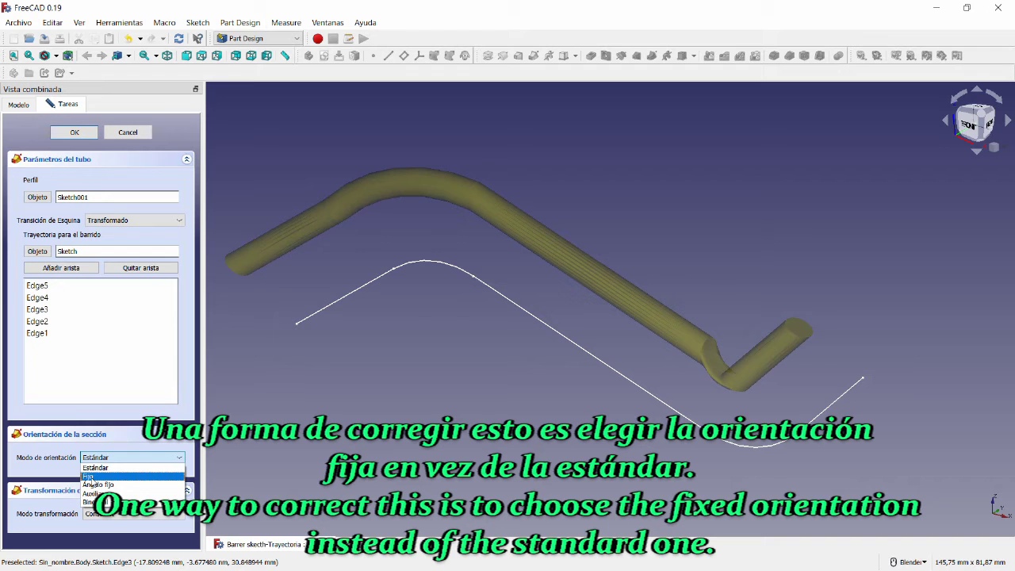
{"action": "left_click", "coordinate": [92, 477]}
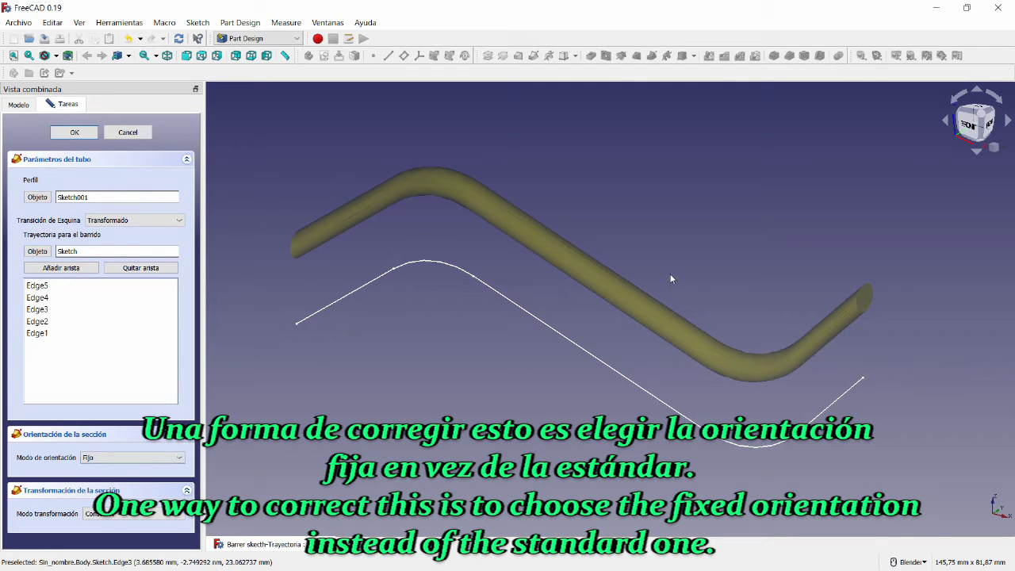
{"action": "mouse_move", "coordinate": [670, 279]}
{"action": "middle_mouse_down"}
{"action": "mouse_move", "coordinate": [621, 246]}
{"action": "mouse_move", "coordinate": [725, 260]}
{"action": "mouse_move", "coordinate": [702, 292]}
{"action": "mouse_move", "coordinate": [611, 322]}
{"action": "mouse_move", "coordinate": [442, 336]}
{"action": "mouse_move", "coordinate": [463, 308]}
{"action": "mouse_move", "coordinate": [623, 274]}
{"action": "middle_mouse_up"}
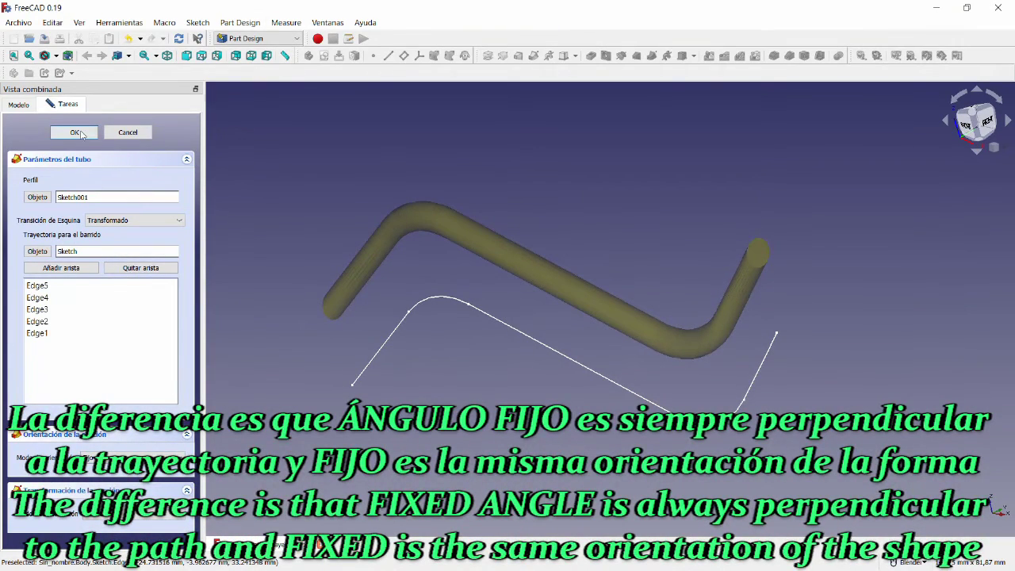
Step: Accept the Additive Pipe, then select each bend and straight section of the tube
{"action": "left_click", "coordinate": [76, 133]}
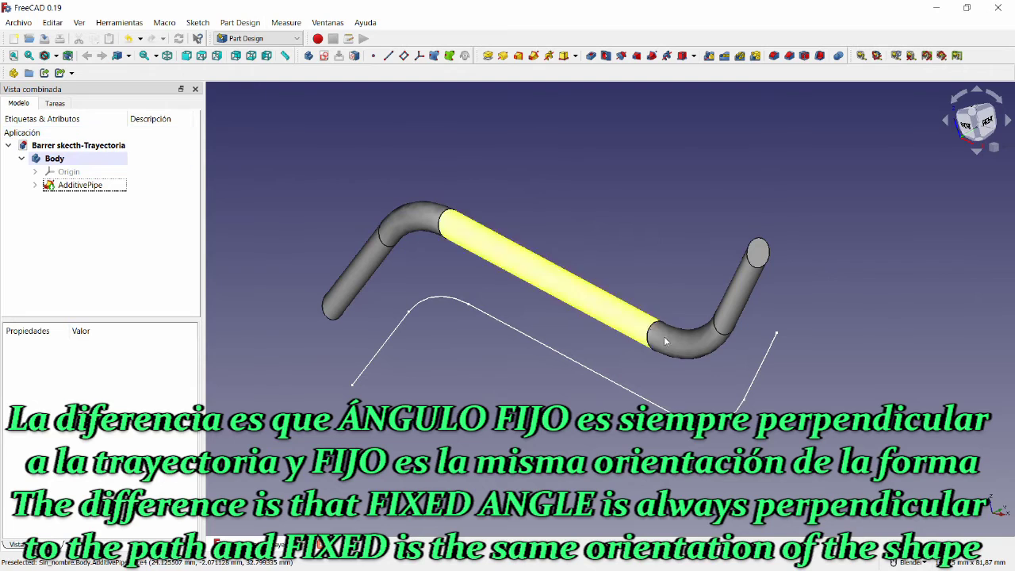
{"action": "left_click", "coordinate": [689, 351]}
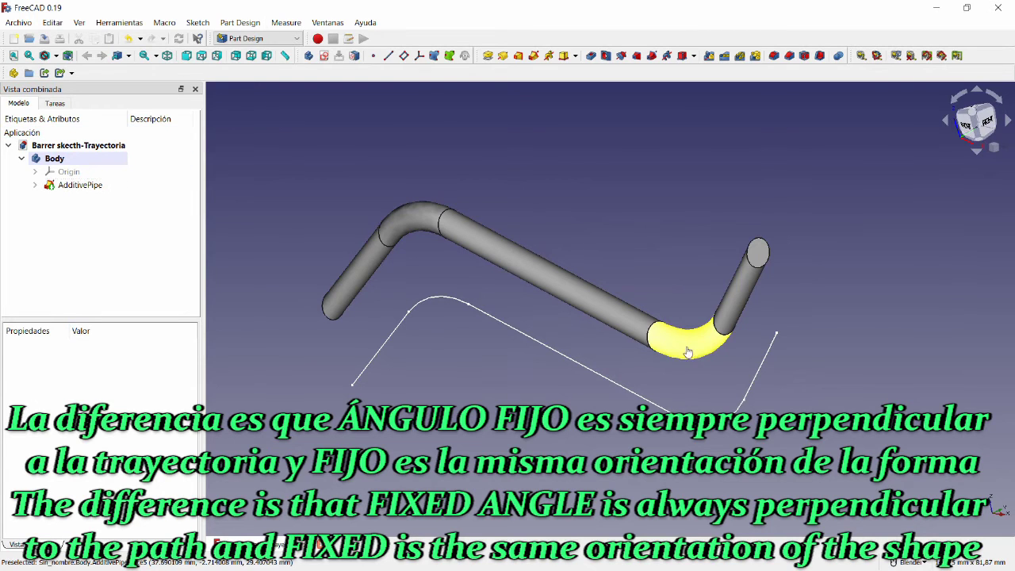
{"action": "left_click", "coordinate": [736, 309]}
{"action": "left_click", "coordinate": [587, 310]}
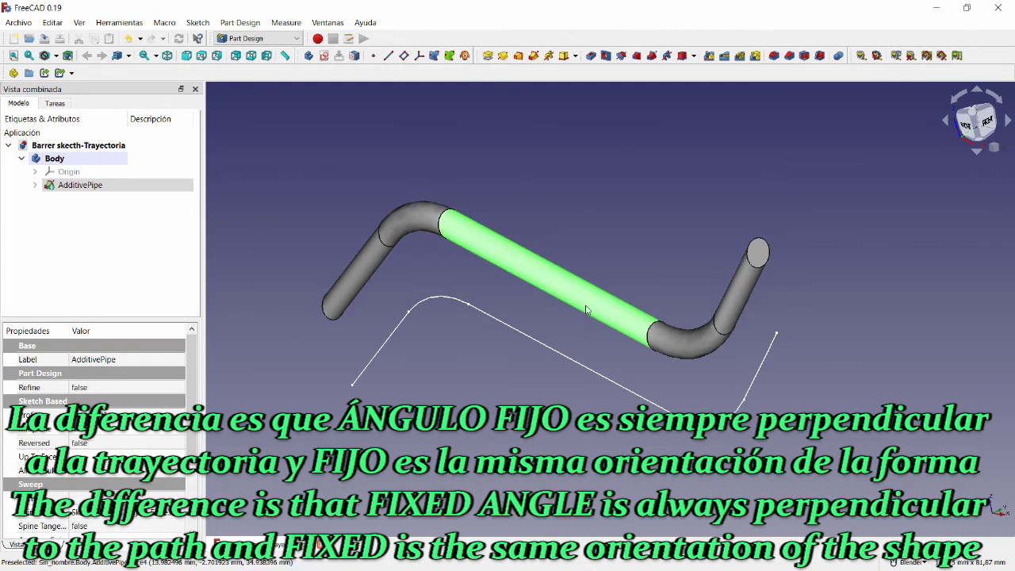
{"action": "left_click", "coordinate": [410, 225]}
{"action": "left_click", "coordinate": [357, 278]}
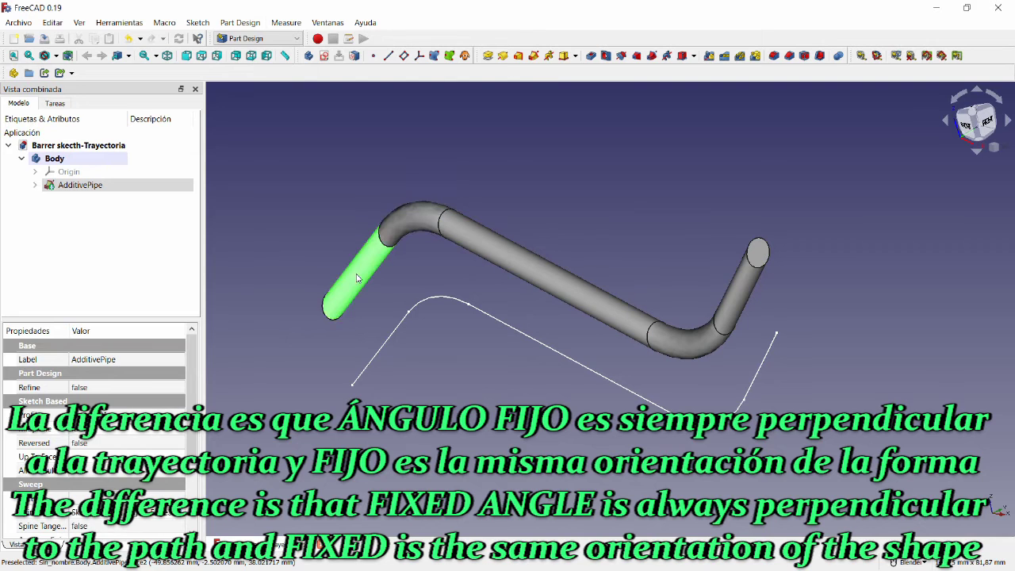
Step: Clear the selection, orbit the finished pipe and select it to check its profile and path
{"action": "left_click", "coordinate": [327, 374]}
{"action": "middle_click_drag", "start_coordinate": [508, 399], "coordinate": [464, 404]}
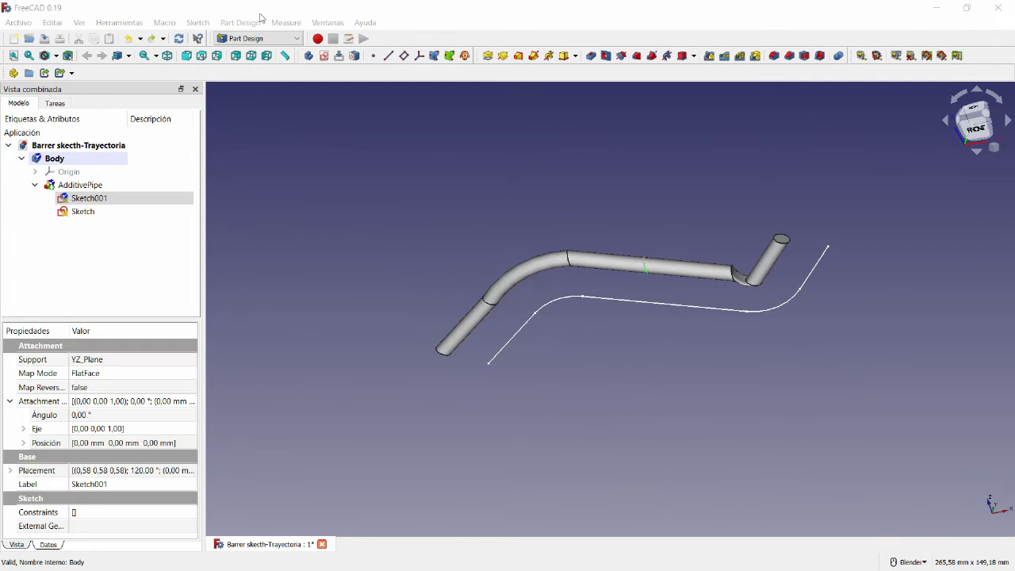
{"action": "left_click", "coordinate": [737, 272]}
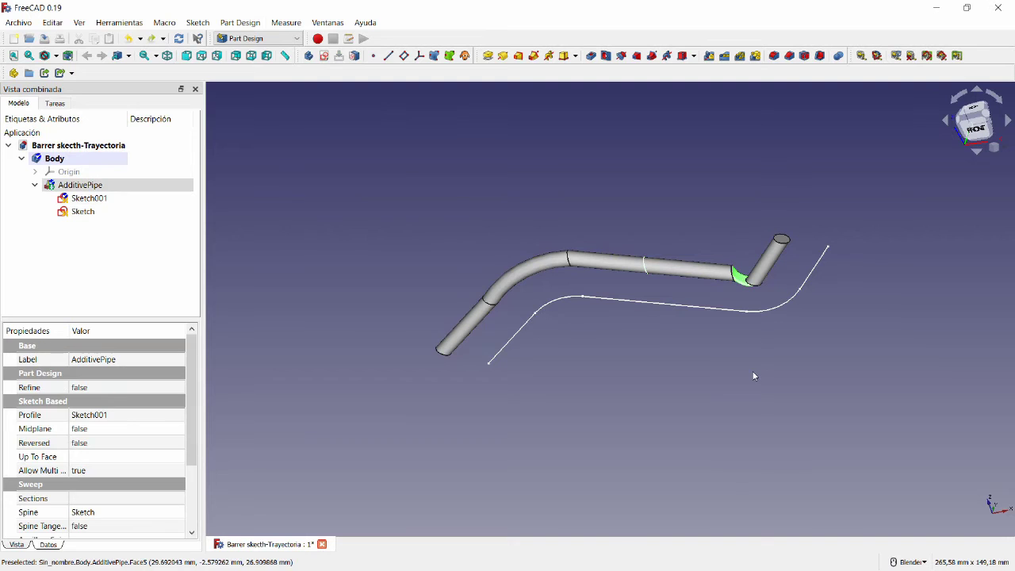
Step: Make Sketch001's circle centre coincident with its origin, close the sketch, and select the path sketch
{"action": "double_click", "coordinate": [83, 198]}
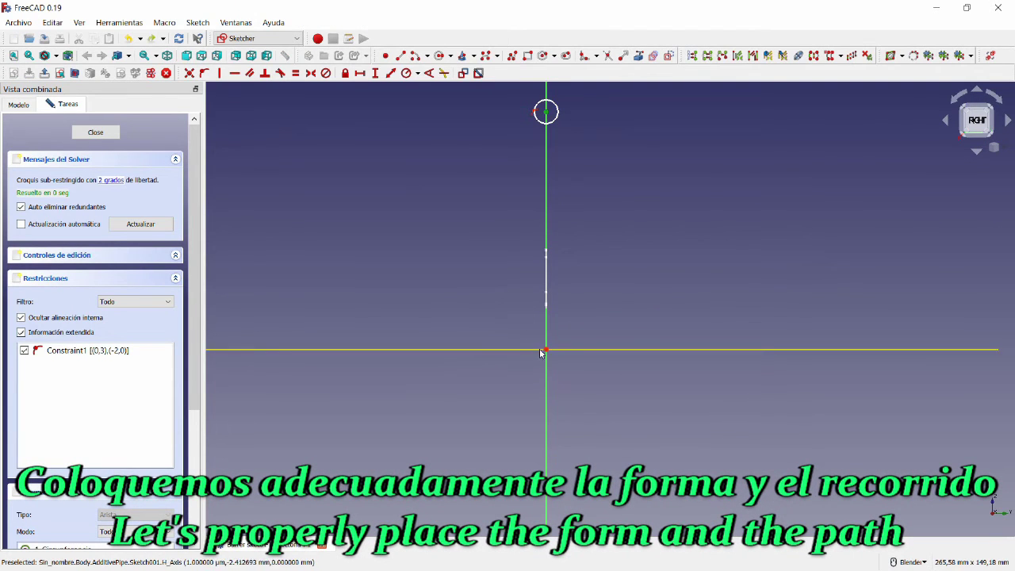
{"action": "left_click", "coordinate": [189, 73]}
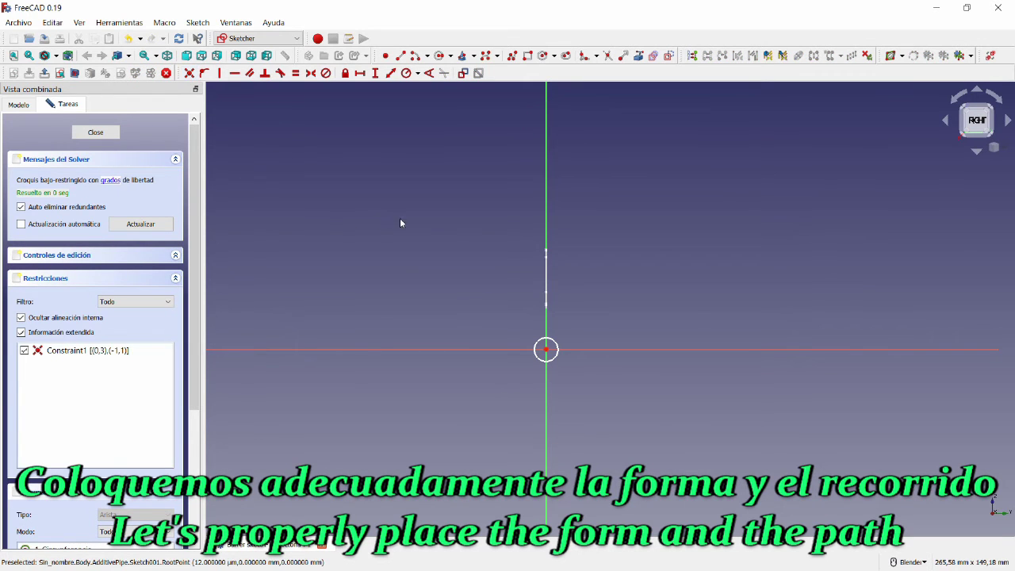
{"action": "mouse_move", "coordinate": [400, 218]}
{"action": "middle_mouse_down"}
{"action": "mouse_move", "coordinate": [515, 257]}
{"action": "mouse_move", "coordinate": [549, 256]}
{"action": "middle_mouse_up"}
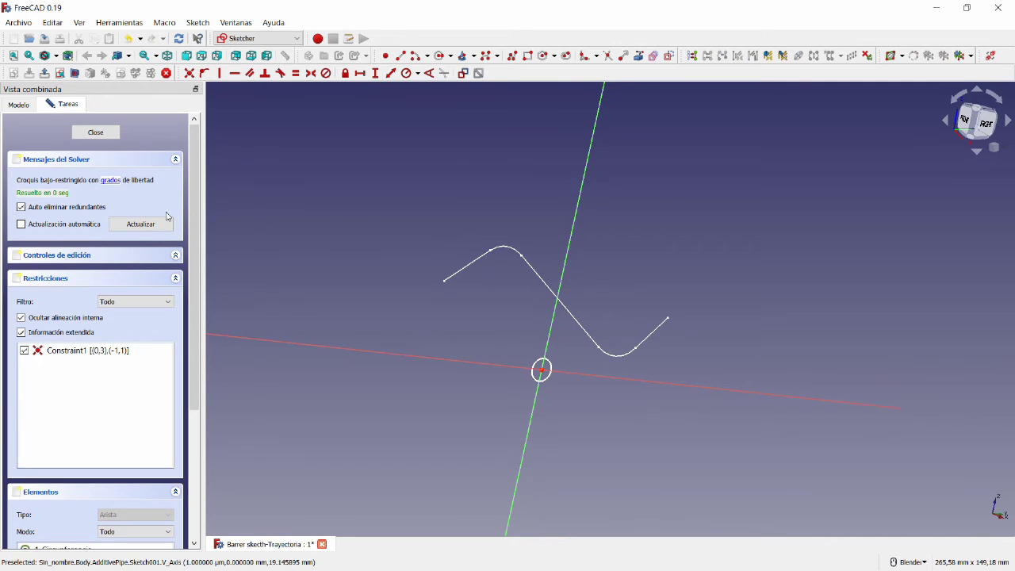
{"action": "left_click", "coordinate": [96, 132]}
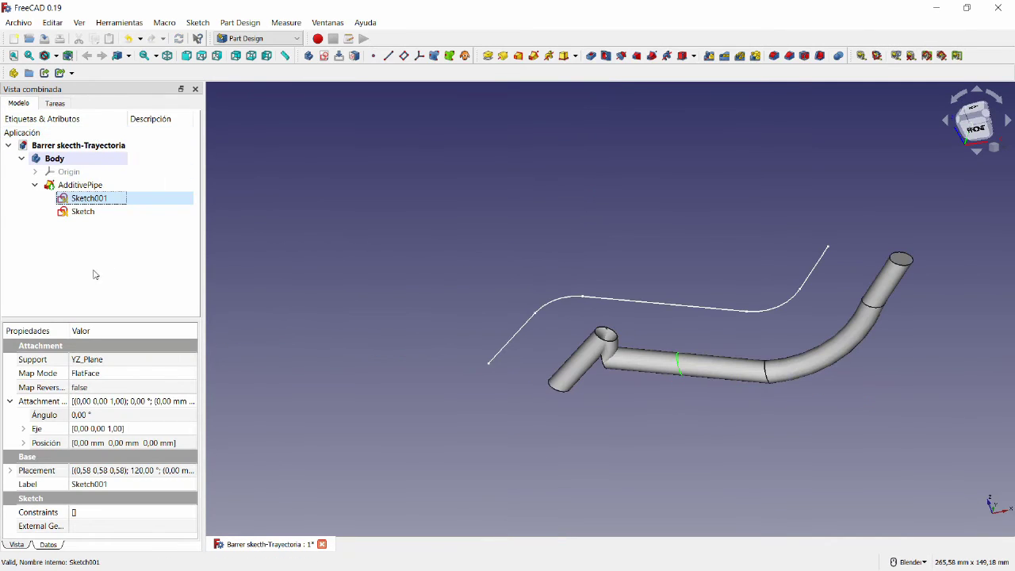
{"action": "left_click", "coordinate": [79, 213]}
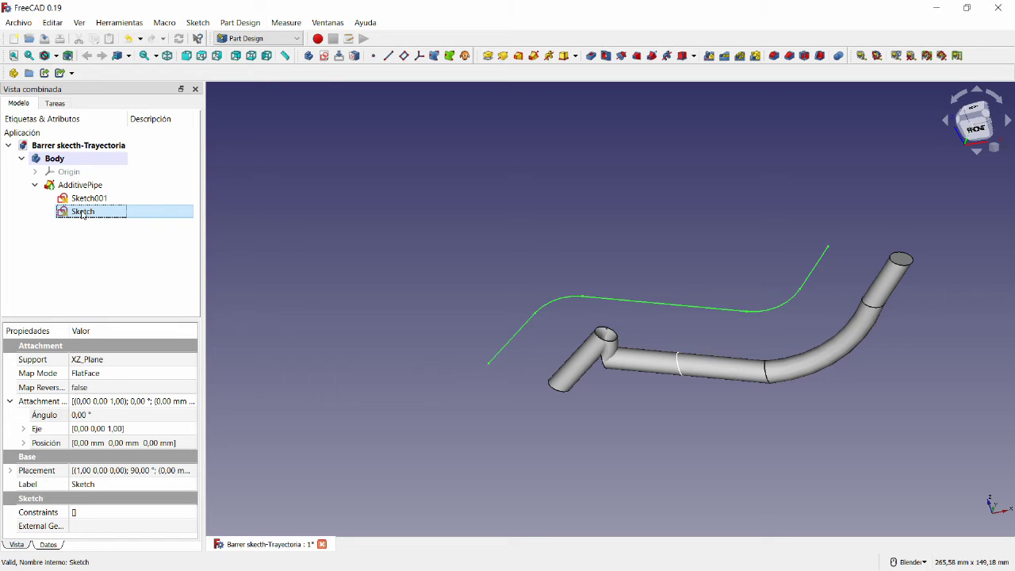
Step: Constrain the path sketch's straight middle segment to pass through the origin with Point On Object
{"action": "double_click", "coordinate": [82, 212]}
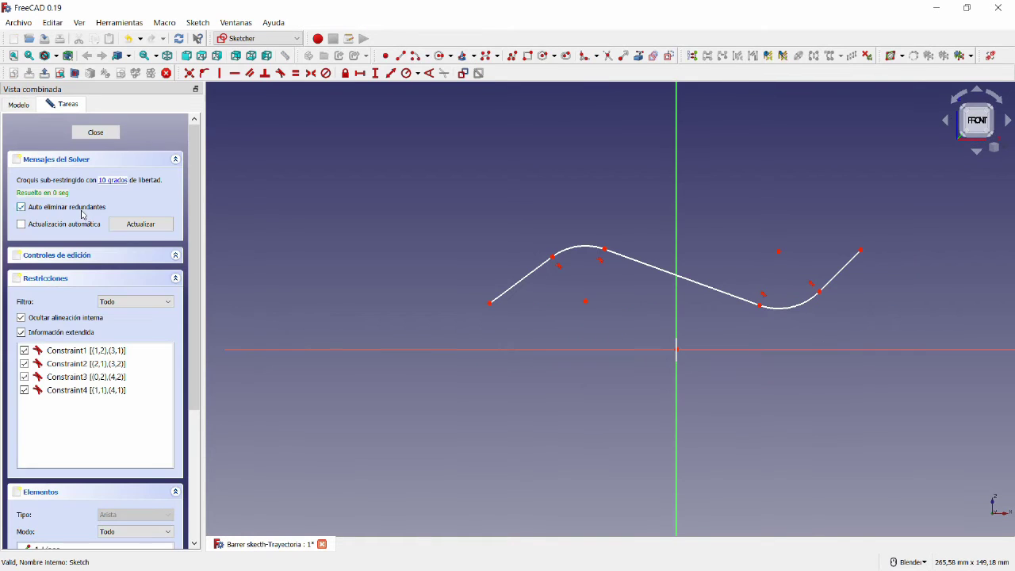
{"action": "left_click", "coordinate": [670, 276]}
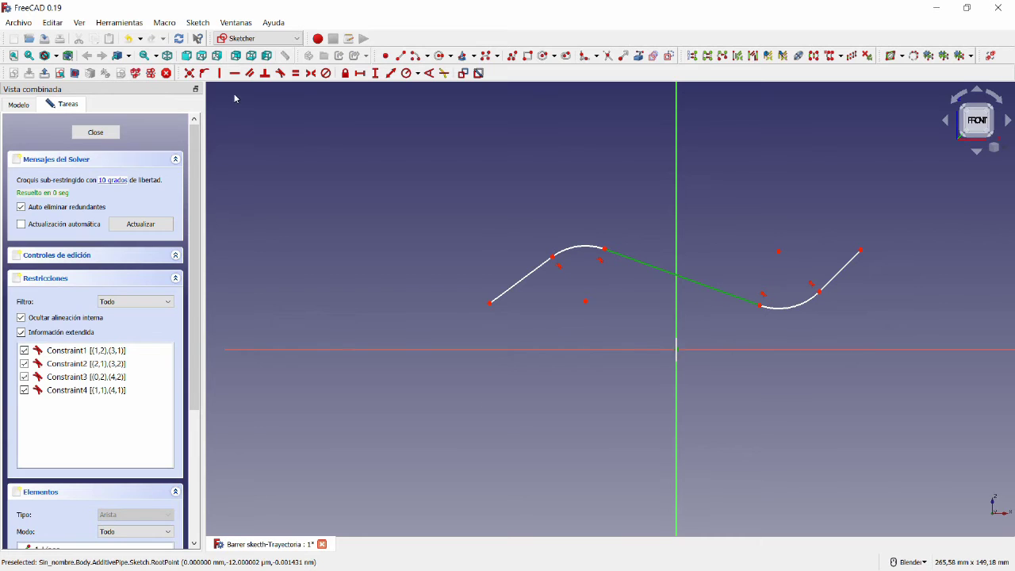
{"action": "left_click", "coordinate": [206, 74]}
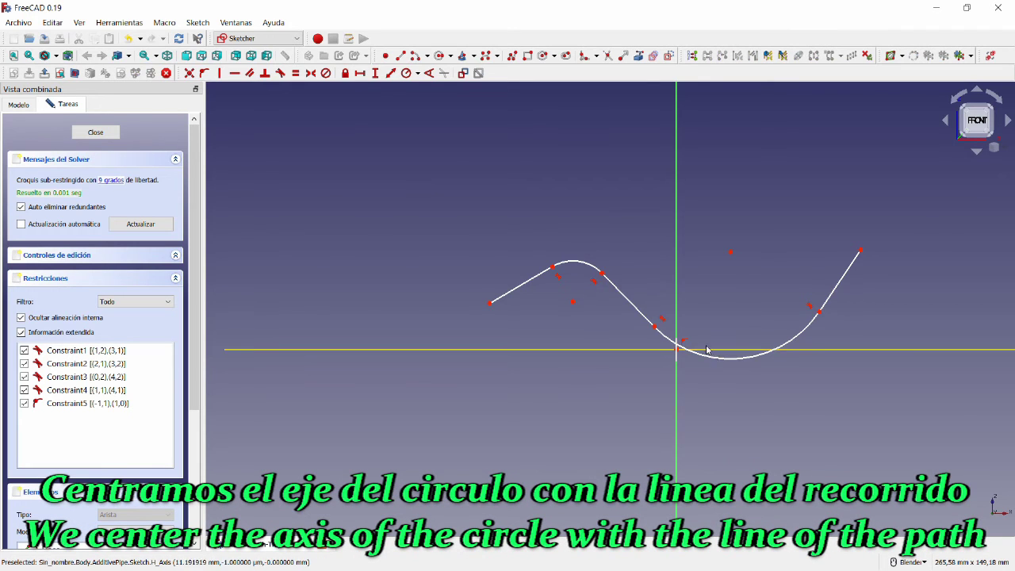
Step: Reshape the path by dragging its points, moving the left end down-left, and adjusting the right arc
{"action": "scroll", "coordinate": [705, 349], "scroll_direction": "up", "scroll_amount": 2}
{"action": "scroll", "coordinate": [705, 347], "scroll_direction": "up", "scroll_amount": 1}
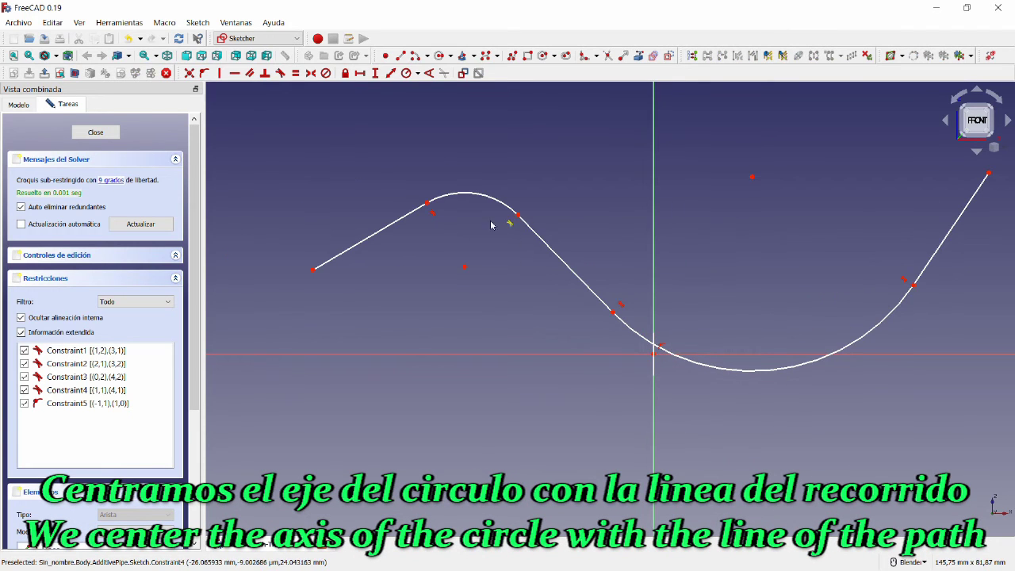
{"action": "mouse_move", "coordinate": [465, 268]}
{"action": "left_mouse_down"}
{"action": "mouse_move", "coordinate": [433, 370]}
{"action": "mouse_move", "coordinate": [407, 357]}
{"action": "mouse_move", "coordinate": [373, 365]}
{"action": "mouse_move", "coordinate": [334, 355]}
{"action": "mouse_move", "coordinate": [413, 338]}
{"action": "mouse_move", "coordinate": [367, 342]}
{"action": "mouse_move", "coordinate": [333, 328]}
{"action": "left_mouse_up"}
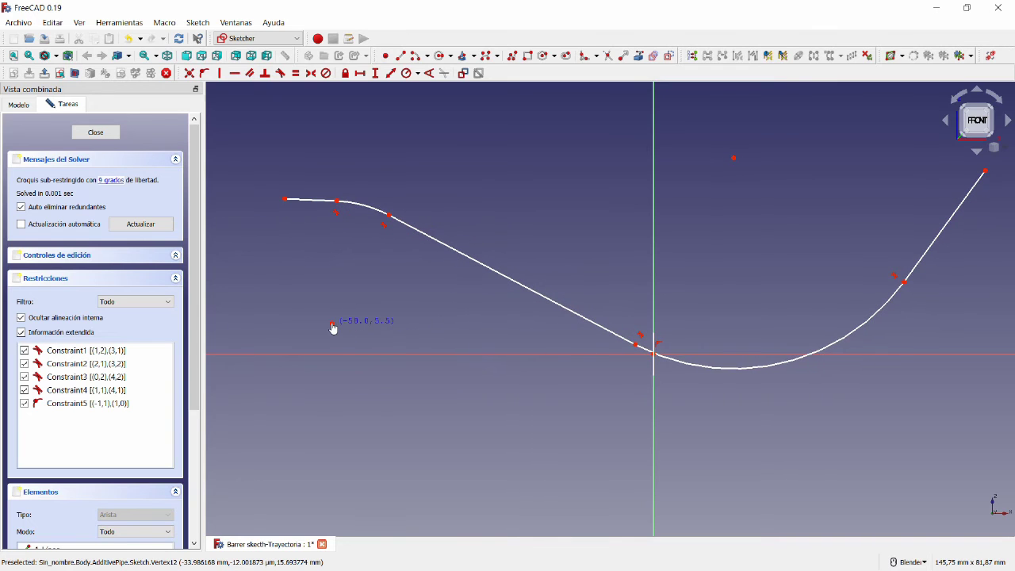
{"action": "mouse_move", "coordinate": [281, 206]}
{"action": "left_mouse_down"}
{"action": "mouse_move", "coordinate": [278, 263]}
{"action": "mouse_move", "coordinate": [254, 331]}
{"action": "left_mouse_up"}
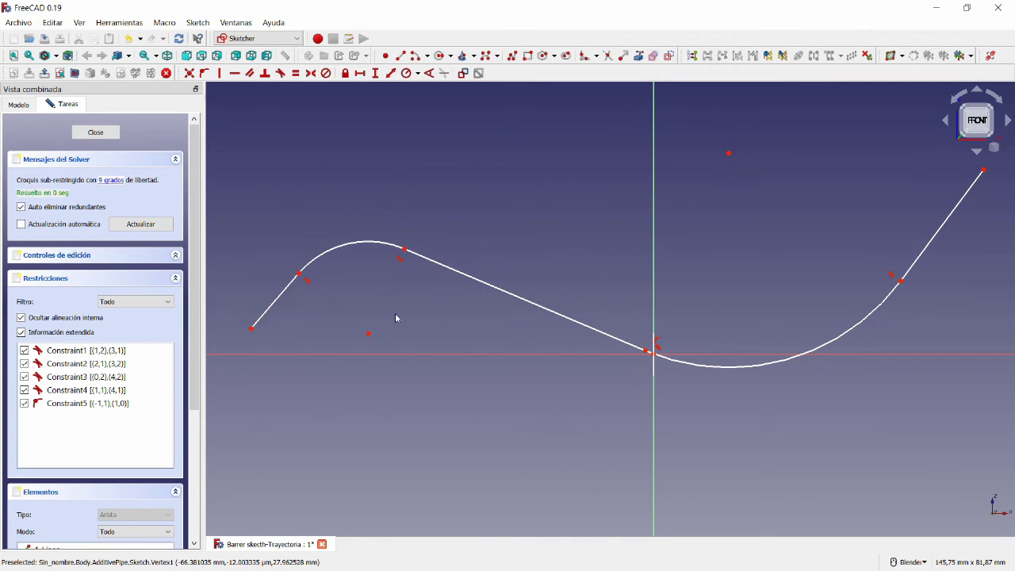
{"action": "scroll", "coordinate": [604, 294], "scroll_direction": "down", "scroll_amount": 3}
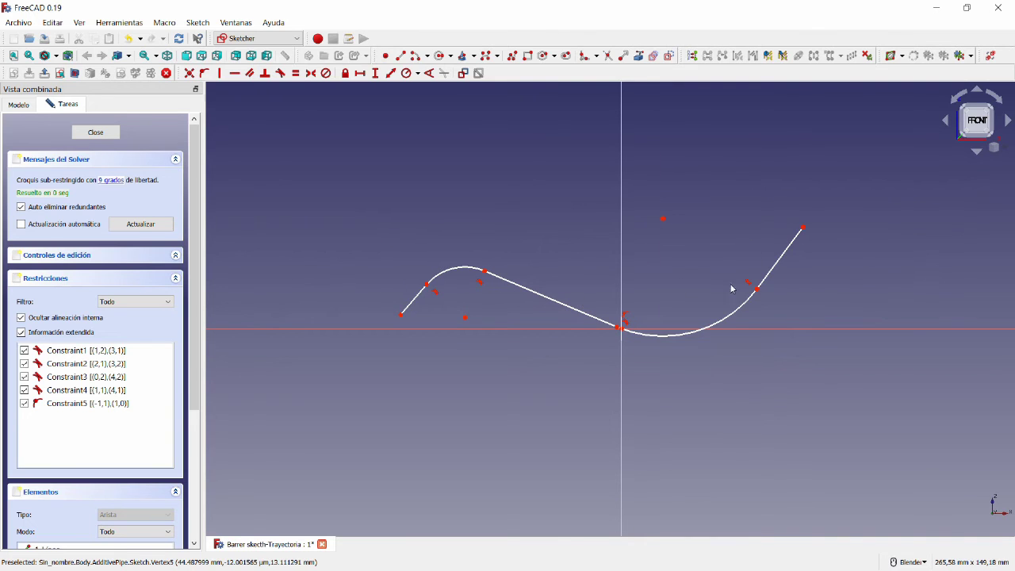
{"action": "mouse_move", "coordinate": [731, 289]}
{"action": "left_mouse_down"}
{"action": "mouse_move", "coordinate": [669, 257]}
{"action": "mouse_move", "coordinate": [671, 288]}
{"action": "mouse_move", "coordinate": [712, 288]}
{"action": "left_mouse_up"}
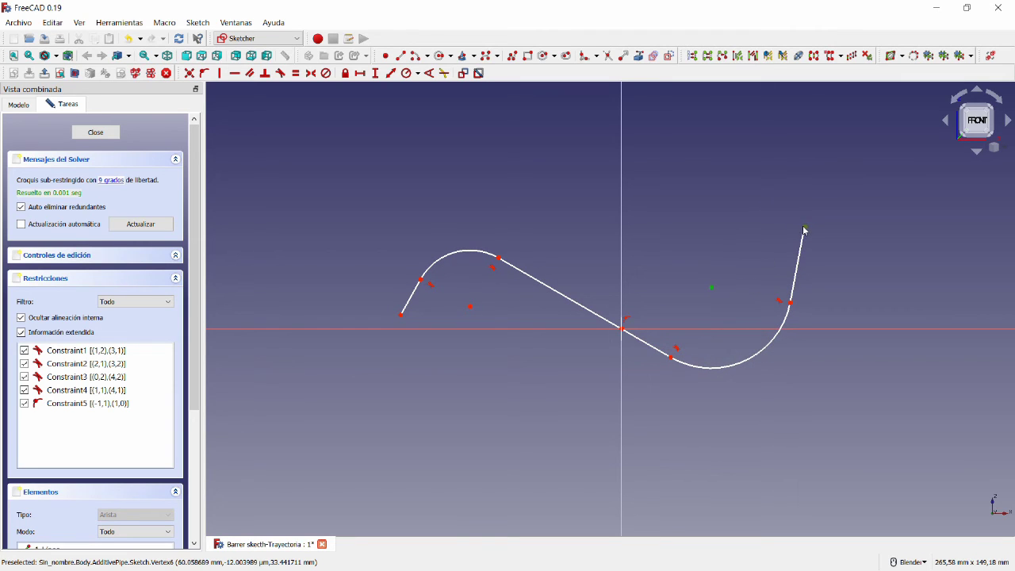
{"action": "left_click_drag", "start_coordinate": [804, 230], "coordinate": [855, 261]}
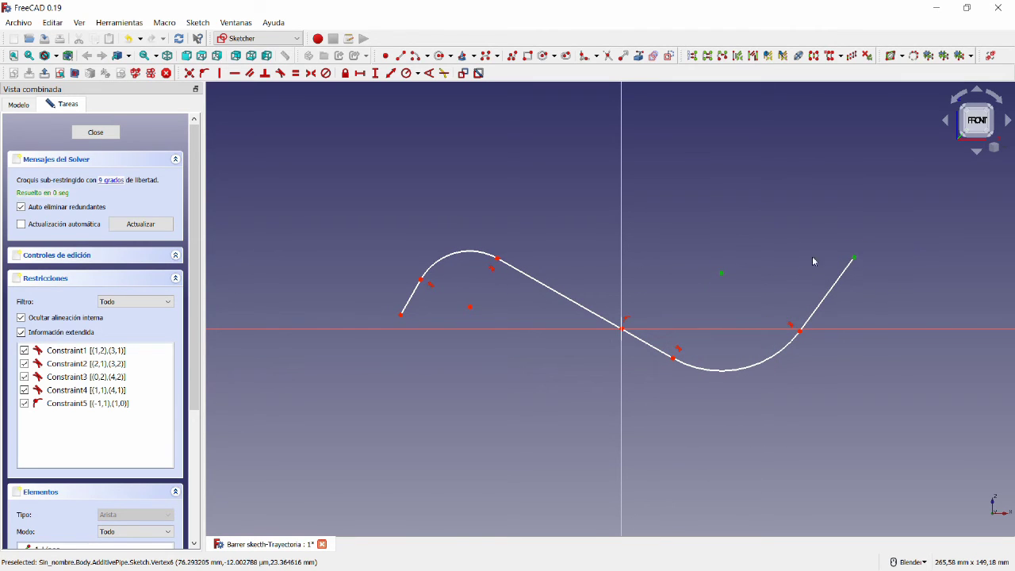
Step: Lengthen and lower the left leg by moving its end and arc centre, then close the sketch
{"action": "left_click_drag", "start_coordinate": [402, 320], "coordinate": [335, 339]}
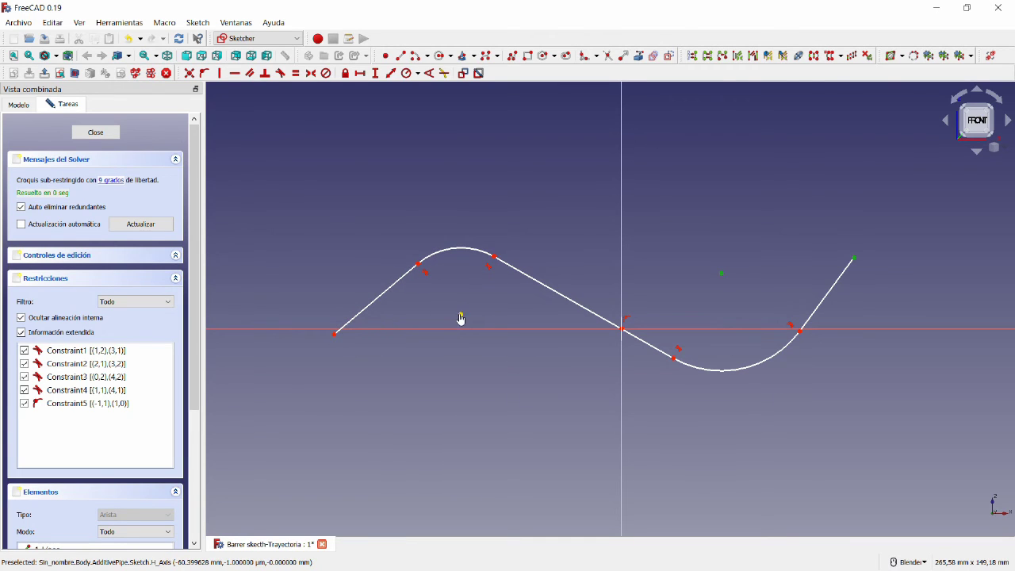
{"action": "left_click_drag", "start_coordinate": [461, 318], "coordinate": [458, 368]}
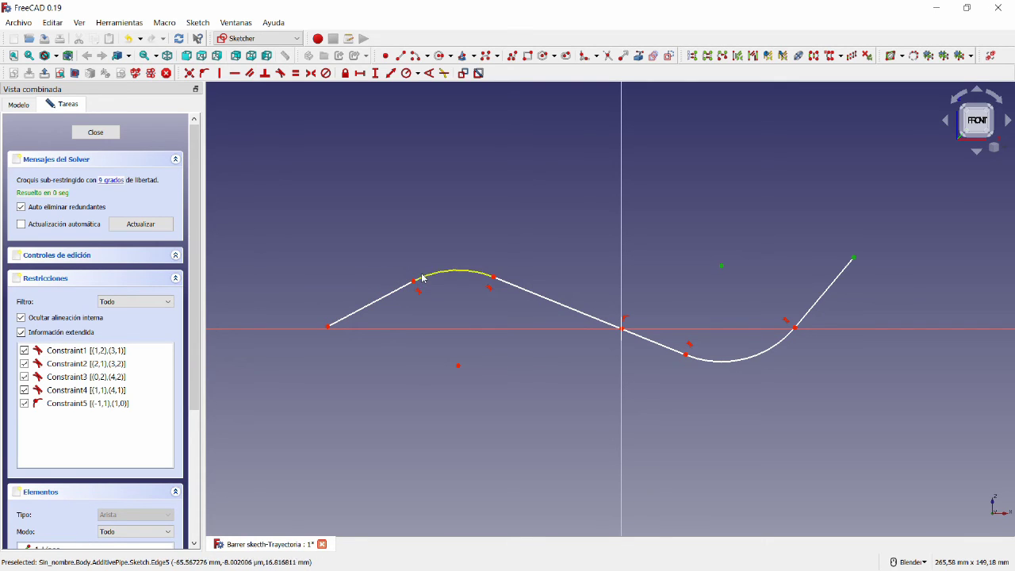
{"action": "left_click_drag", "start_coordinate": [415, 283], "coordinate": [397, 333]}
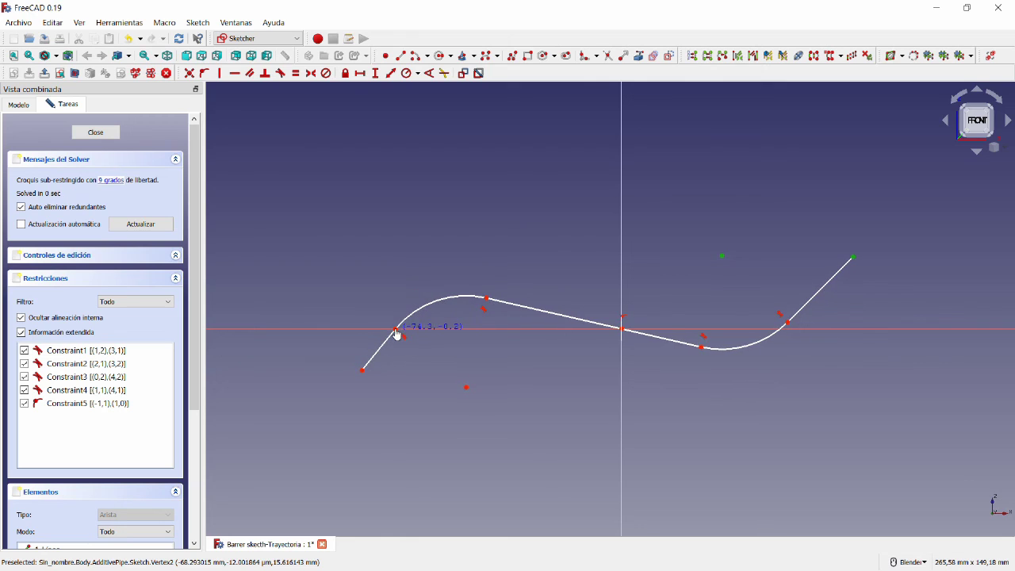
{"action": "mouse_move", "coordinate": [358, 376]}
{"action": "left_mouse_down"}
{"action": "mouse_move", "coordinate": [324, 401]}
{"action": "mouse_move", "coordinate": [314, 433]}
{"action": "left_mouse_up"}
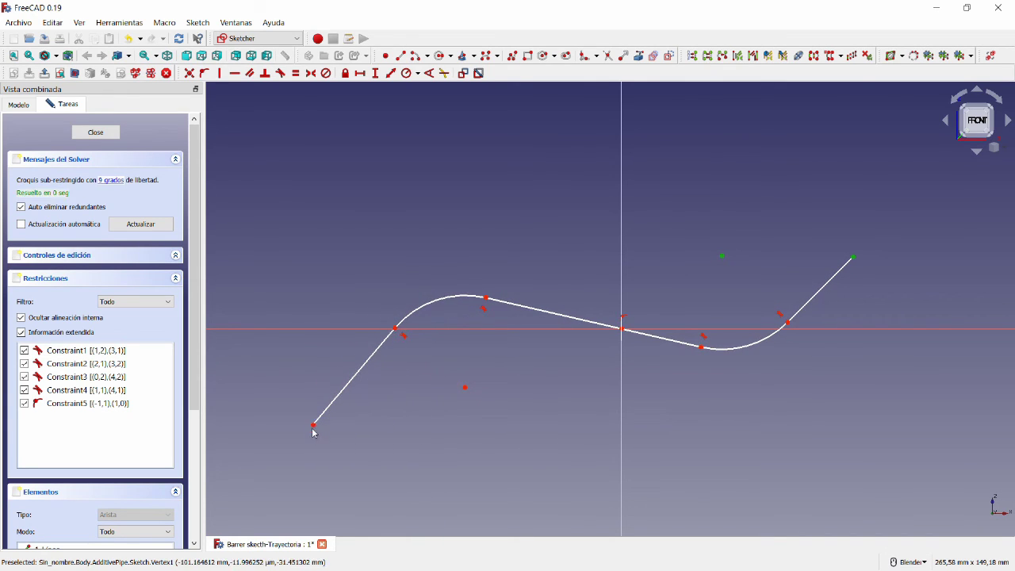
{"action": "left_click", "coordinate": [83, 133]}
{"action": "mouse_move", "coordinate": [679, 341]}
{"action": "middle_mouse_down"}
{"action": "mouse_move", "coordinate": [866, 322]}
{"action": "mouse_move", "coordinate": [777, 357]}
{"action": "mouse_move", "coordinate": [674, 356]}
{"action": "middle_mouse_up"}
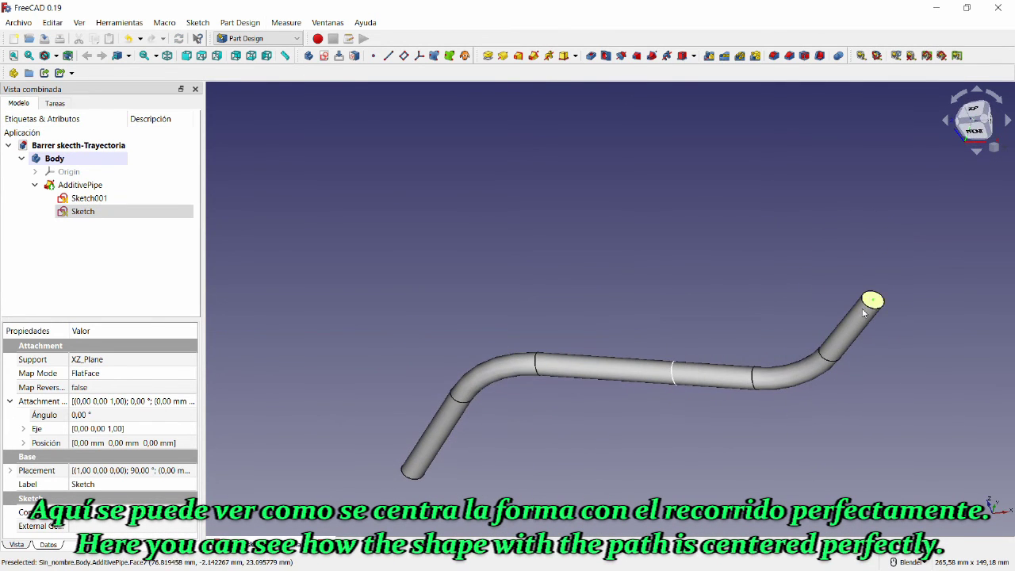
{"action": "scroll", "coordinate": [873, 303], "scroll_direction": "up", "scroll_amount": 3}
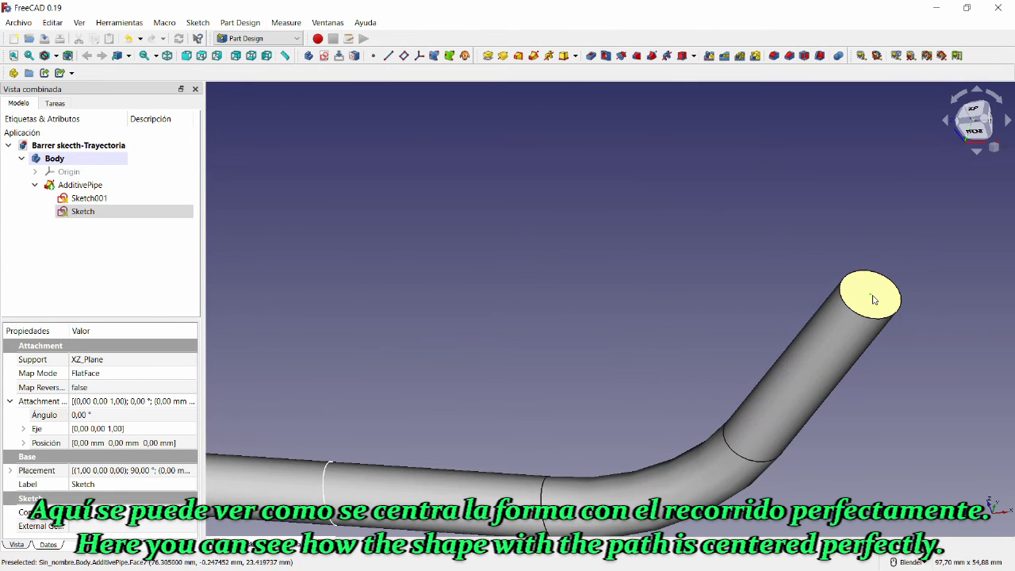
{"action": "scroll", "coordinate": [870, 299], "scroll_direction": "down", "scroll_amount": 3}
{"action": "scroll", "coordinate": [867, 294], "scroll_direction": "down", "scroll_amount": 3}
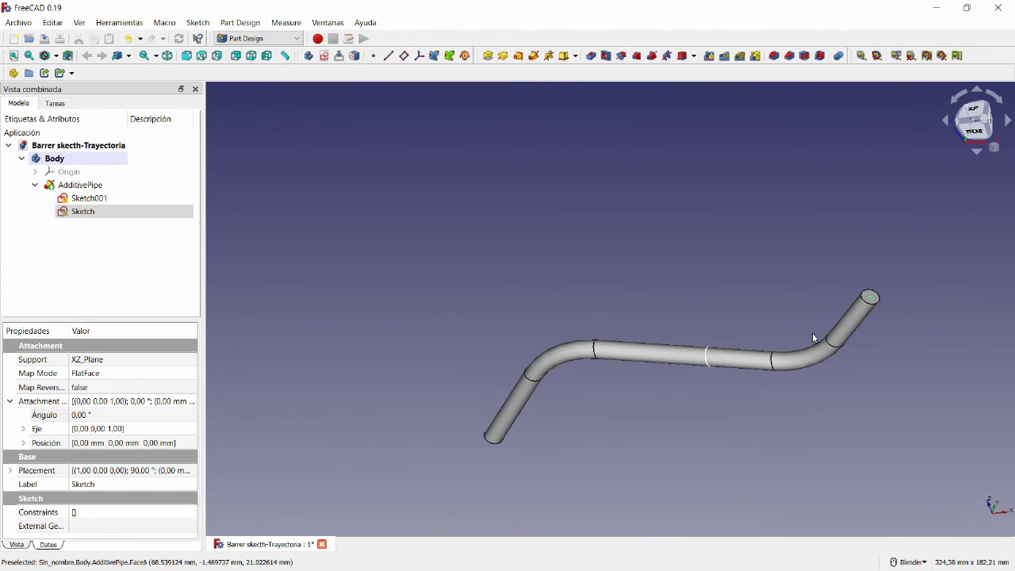
{"action": "mouse_move", "coordinate": [814, 340]}
{"action": "middle_mouse_down"}
{"action": "mouse_move", "coordinate": [738, 388]}
{"action": "mouse_move", "coordinate": [659, 358]}
{"action": "mouse_move", "coordinate": [592, 383]}
{"action": "mouse_move", "coordinate": [442, 373]}
{"action": "mouse_move", "coordinate": [687, 363]}
{"action": "mouse_move", "coordinate": [771, 391]}
{"action": "middle_mouse_up"}
{"action": "scroll", "coordinate": [707, 376], "scroll_direction": "up", "scroll_amount": 2}
{"action": "scroll", "coordinate": [708, 367], "scroll_direction": "up", "scroll_amount": 2}
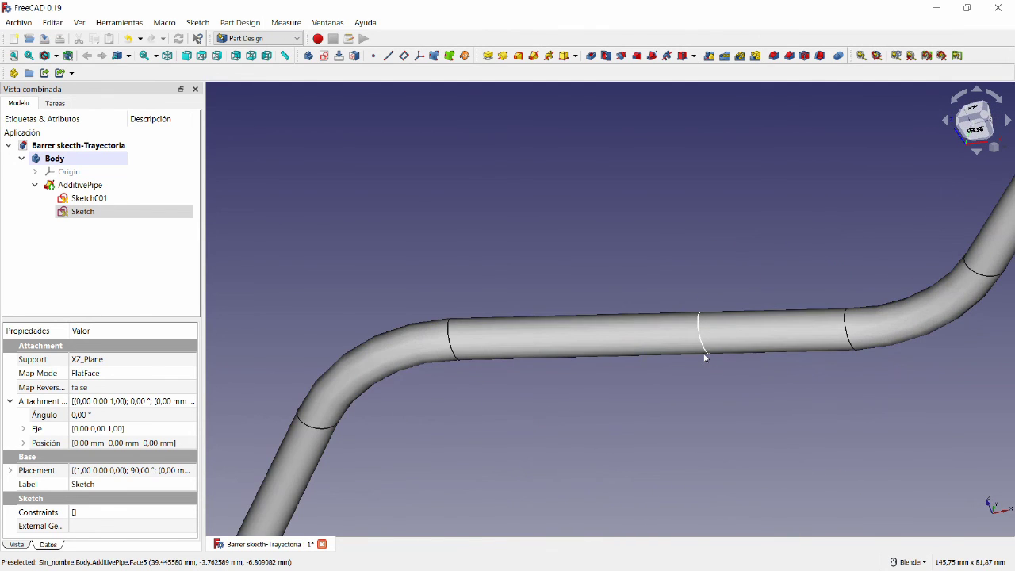
{"action": "left_click", "coordinate": [705, 351]}
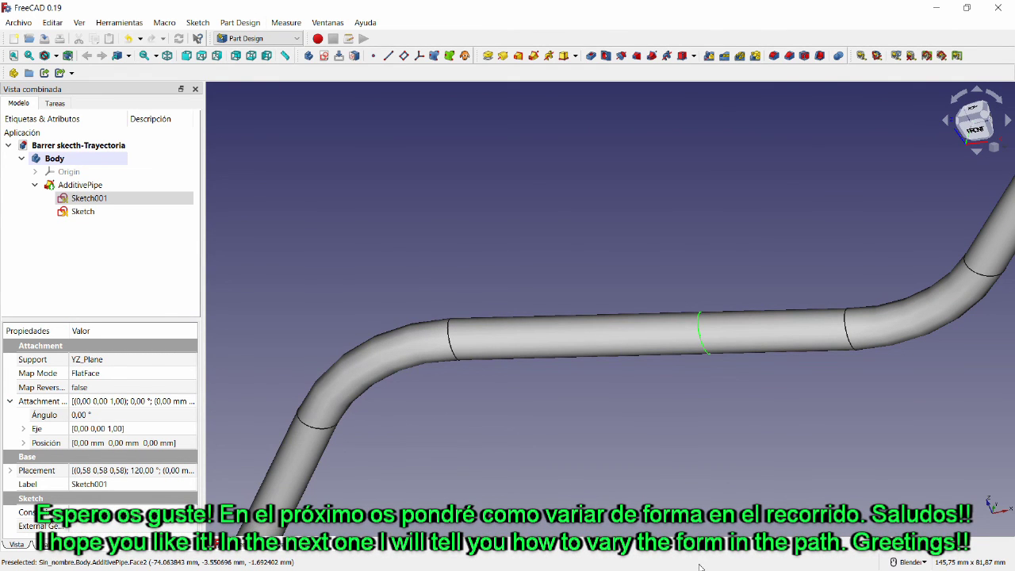
{"action": "scroll", "coordinate": [704, 443], "scroll_direction": "down", "scroll_amount": 3}
{"action": "mouse_move", "coordinate": [702, 438]}
{"action": "middle_mouse_down"}
{"action": "mouse_move", "coordinate": [661, 412]}
{"action": "mouse_move", "coordinate": [639, 442]}
{"action": "mouse_move", "coordinate": [663, 458]}
{"action": "middle_mouse_up"}
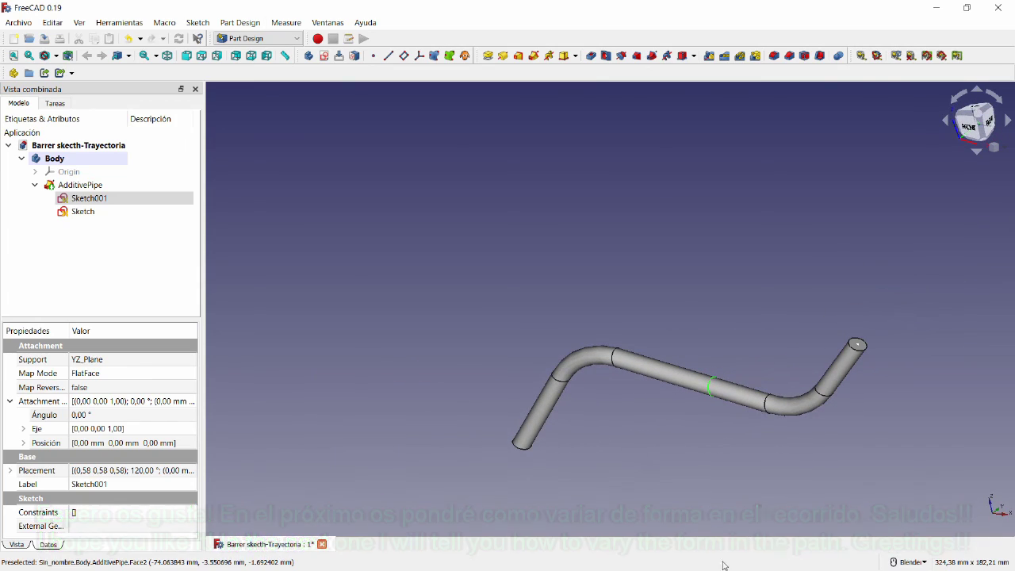